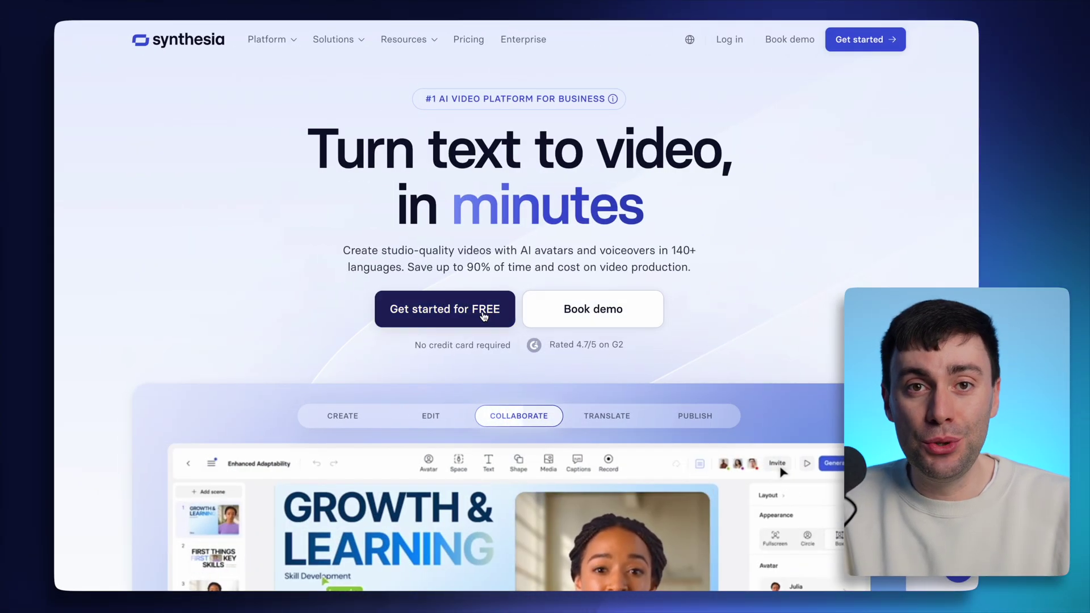
# Step: Open the Synthesia dashboard, browse the Avatars library, then start a new avatar video
pyautogui.click(483, 316)
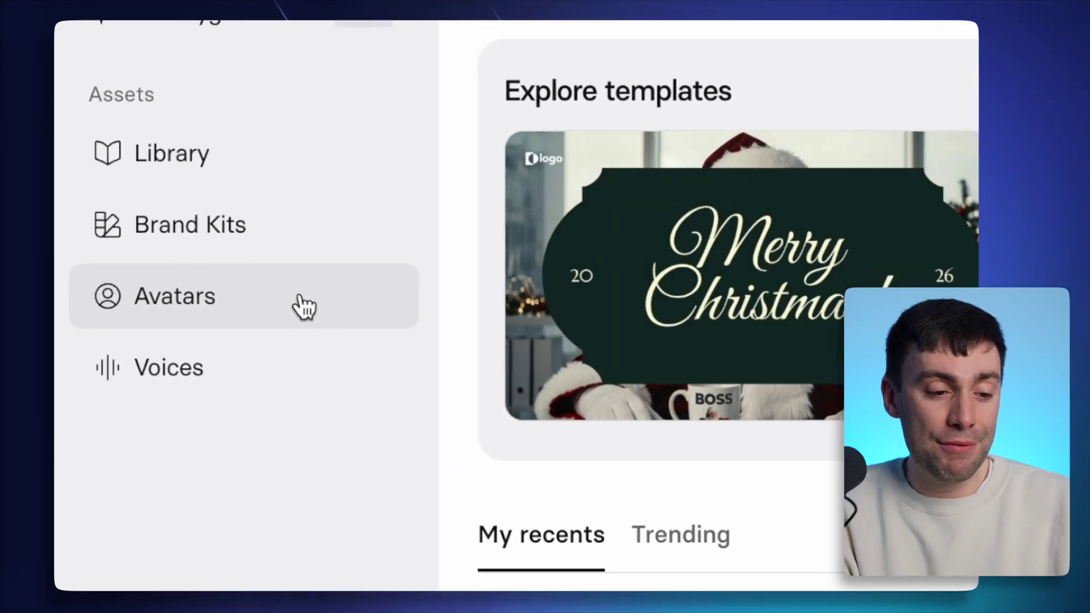
pyautogui.click(304, 307)
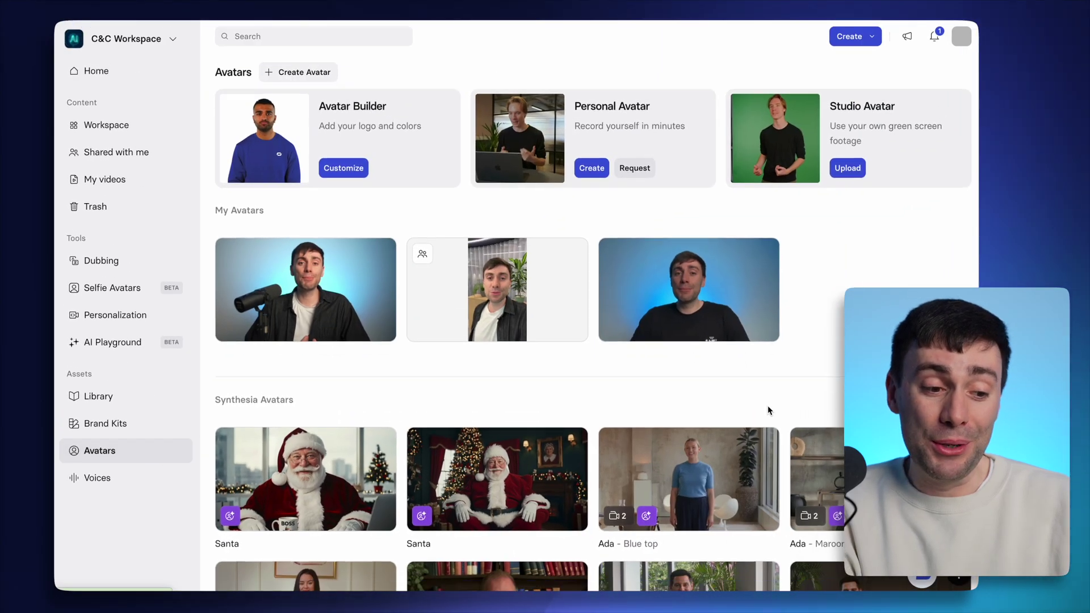
pyautogui.scroll(-8, 767, 405)
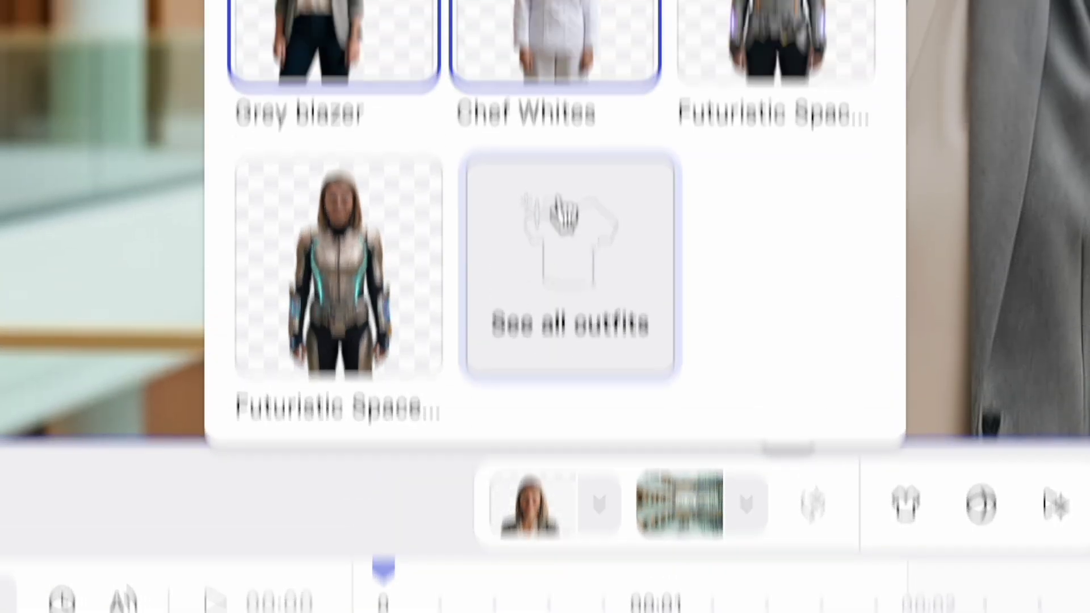
pyautogui.click(586, 6)
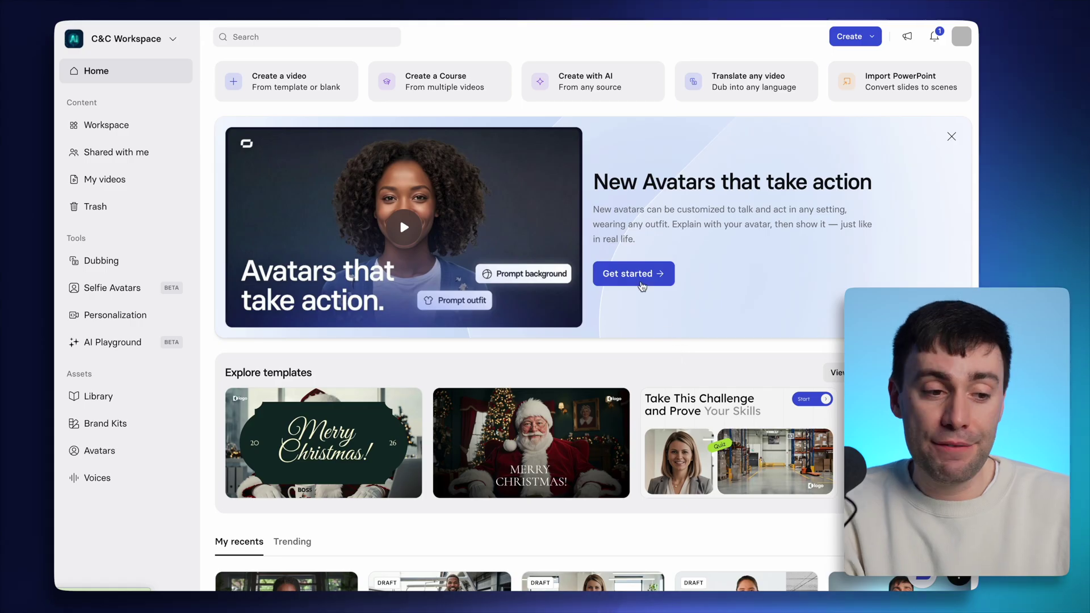
pyautogui.click(642, 285)
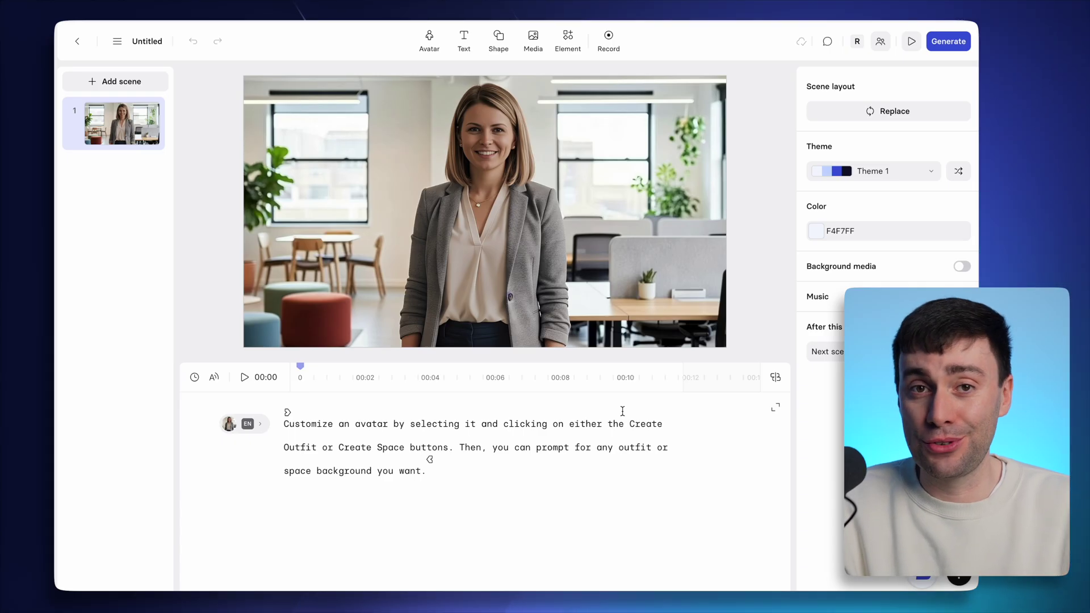
# Step: Swap the scene's avatar to Bruce and begin creating a new outfit for him
pyautogui.click(509, 221)
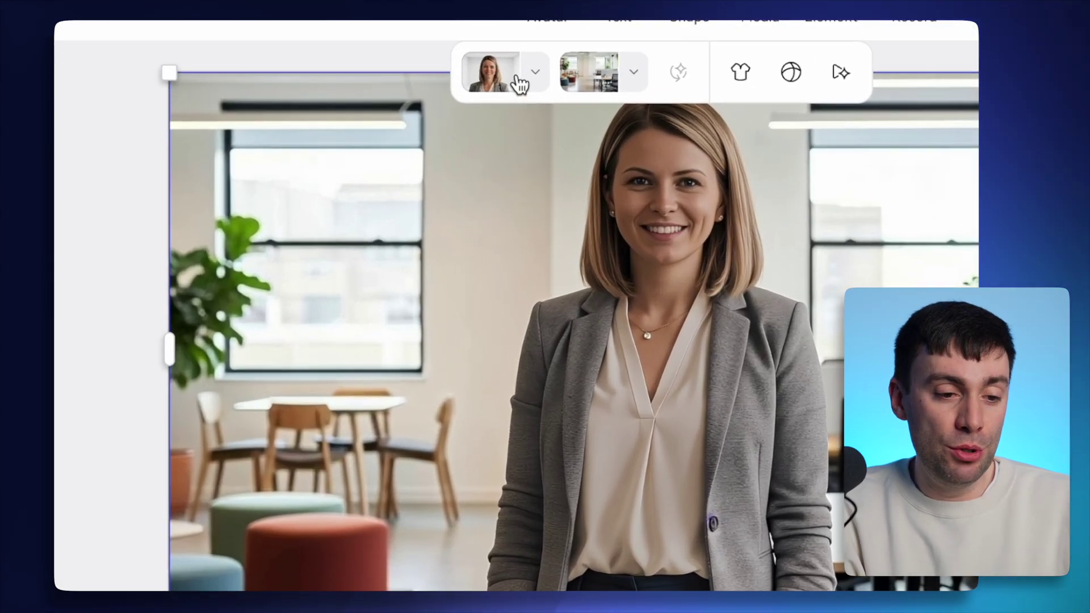
pyautogui.click(517, 79)
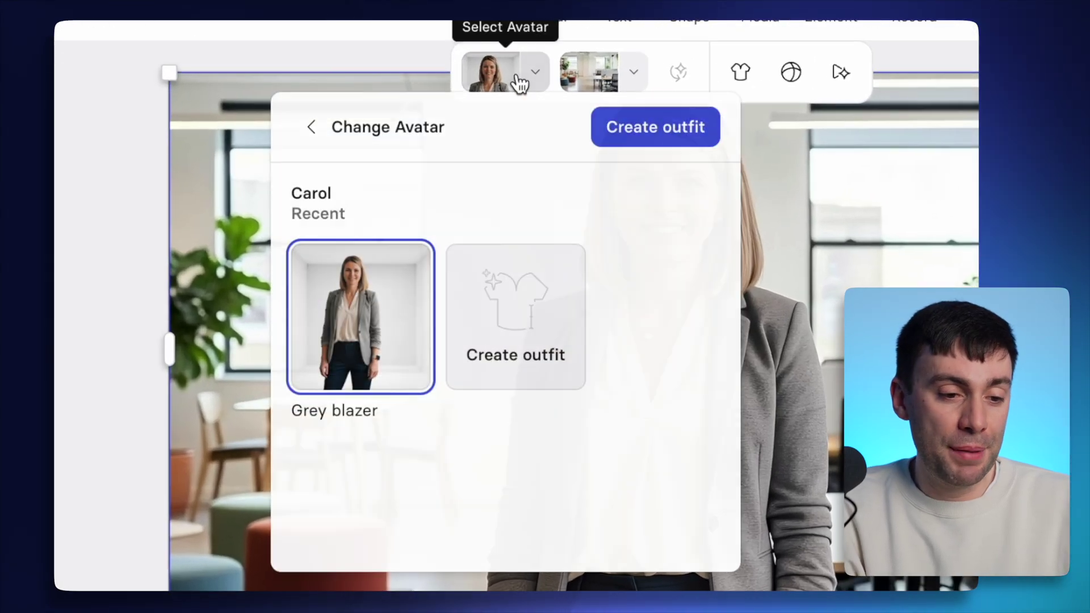
pyautogui.click(312, 142)
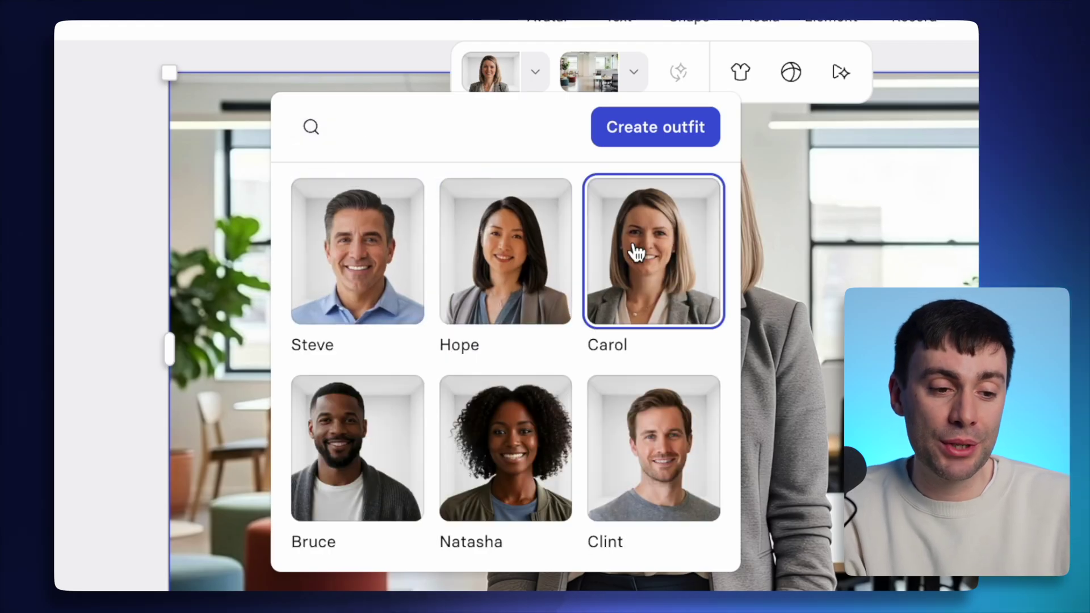
pyautogui.click(382, 442)
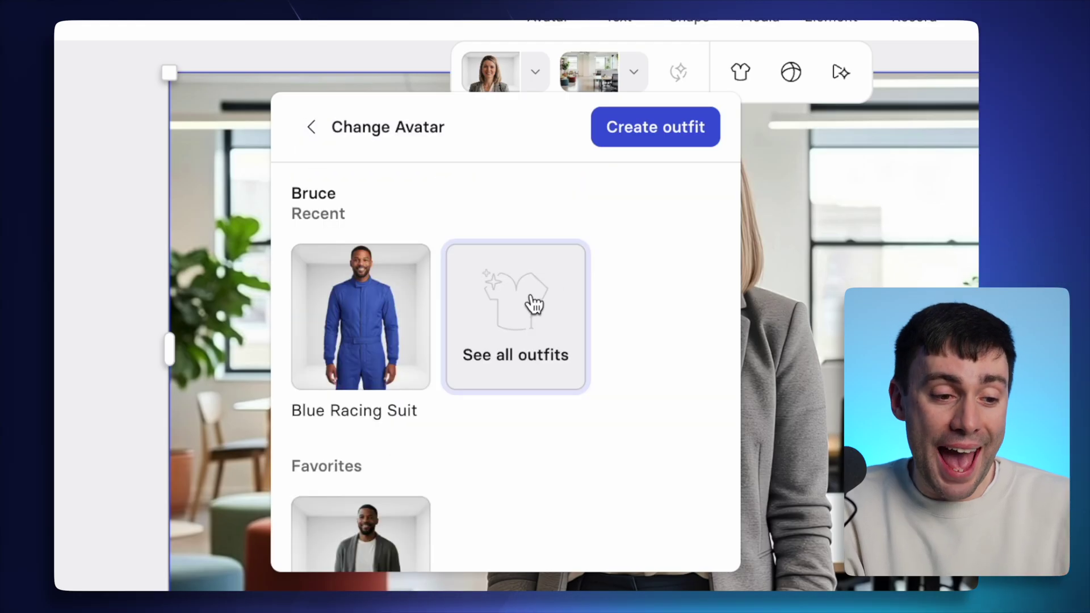
pyautogui.click(647, 134)
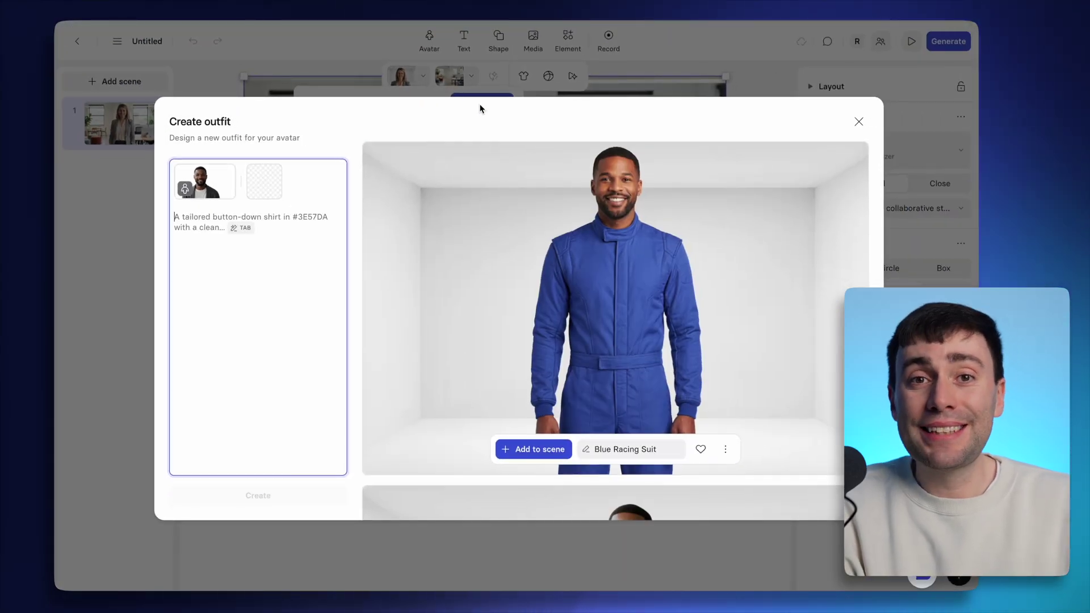
# Step: Generate a blue racing suit outfit for Bruce, replacing a white lab coat attempt, and add it to the scene
pyautogui.write('a white lab coat and goggles')
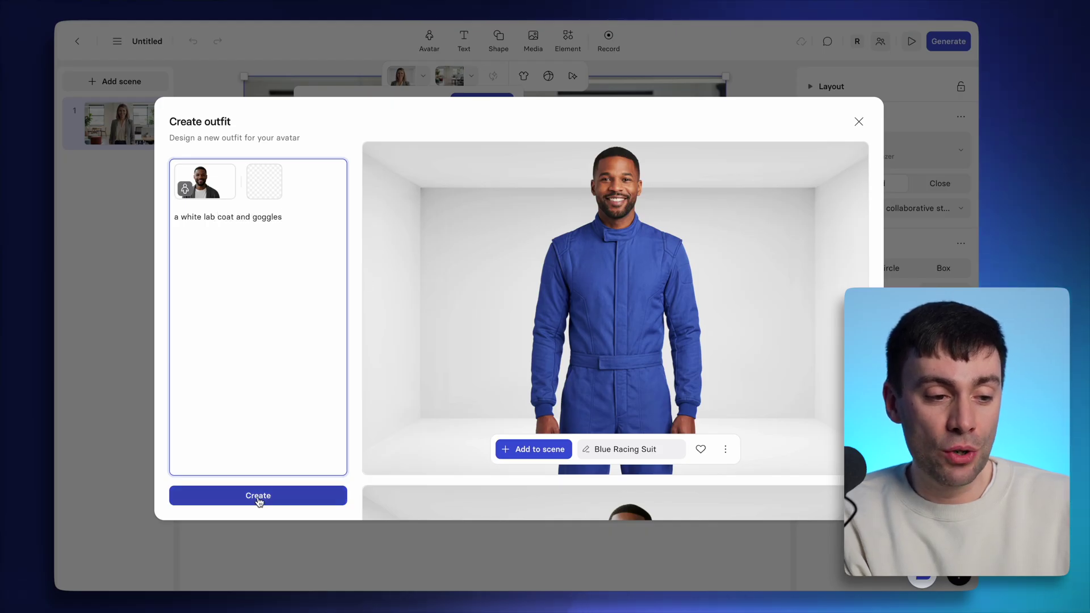
pyautogui.click(273, 500)
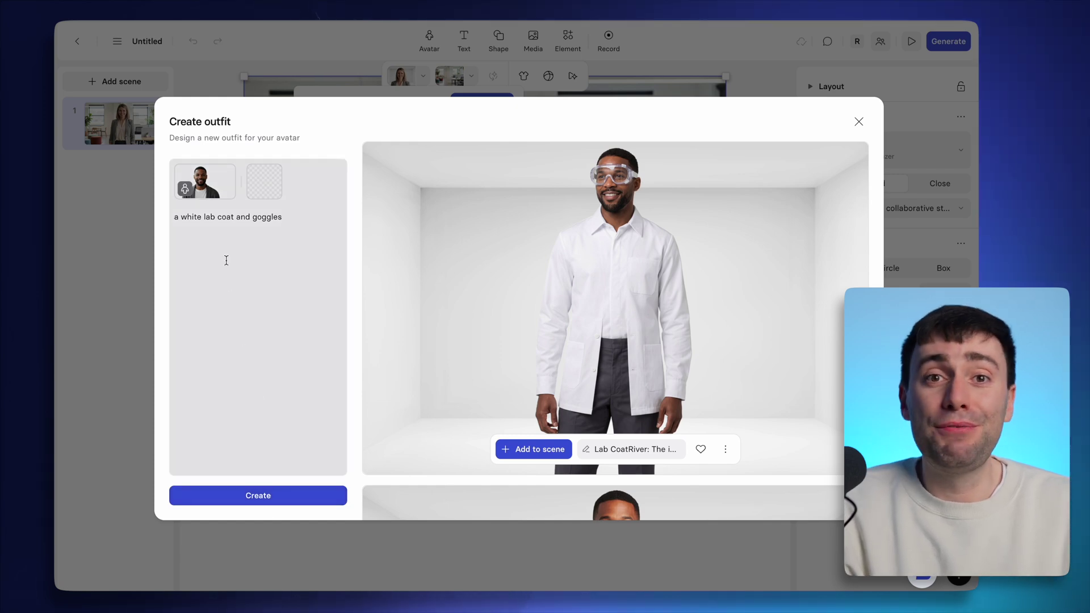
pyautogui.tripleClick(216, 217)
pyautogui.write('formula one race driver overalls in the colour: #3E57DA')
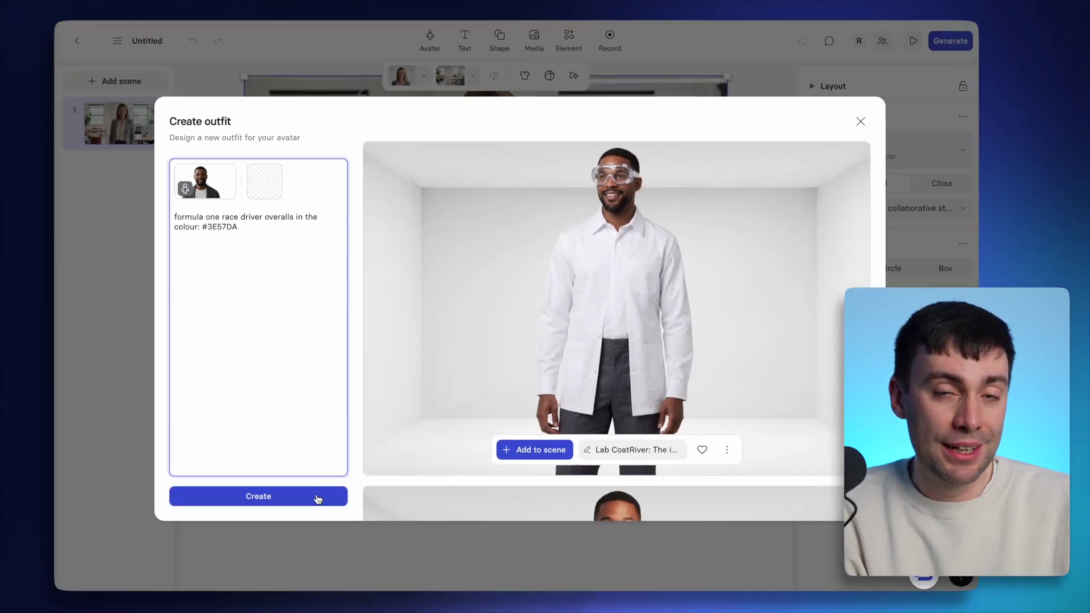
pyautogui.click(318, 499)
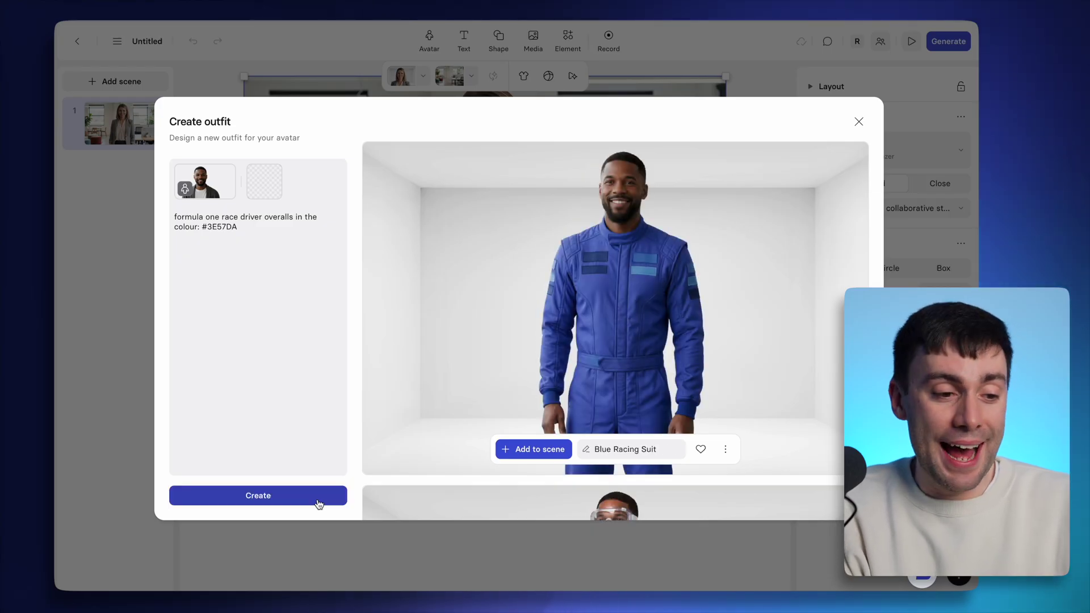
pyautogui.click(528, 449)
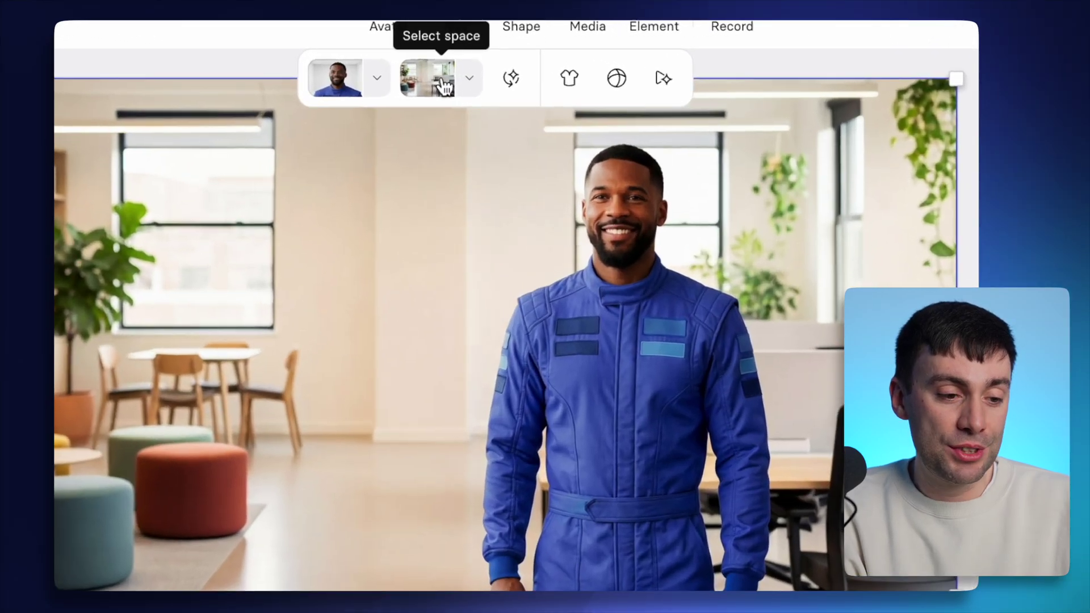
# Step: Generate the Pitstop Scene background from 'a formula one car garage' and apply it
pyautogui.click(457, 79)
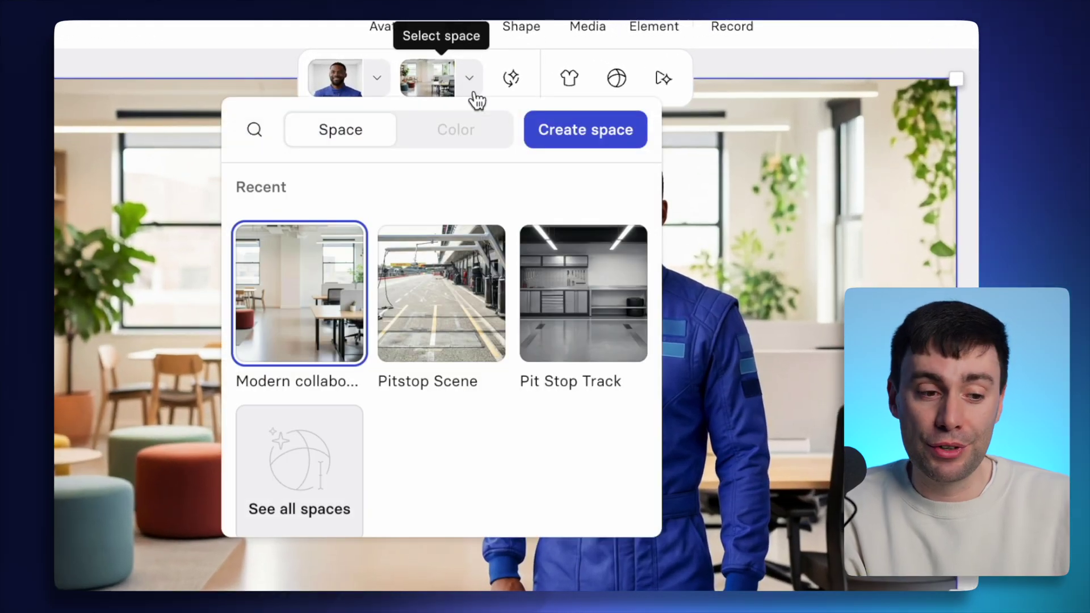
pyautogui.click(564, 129)
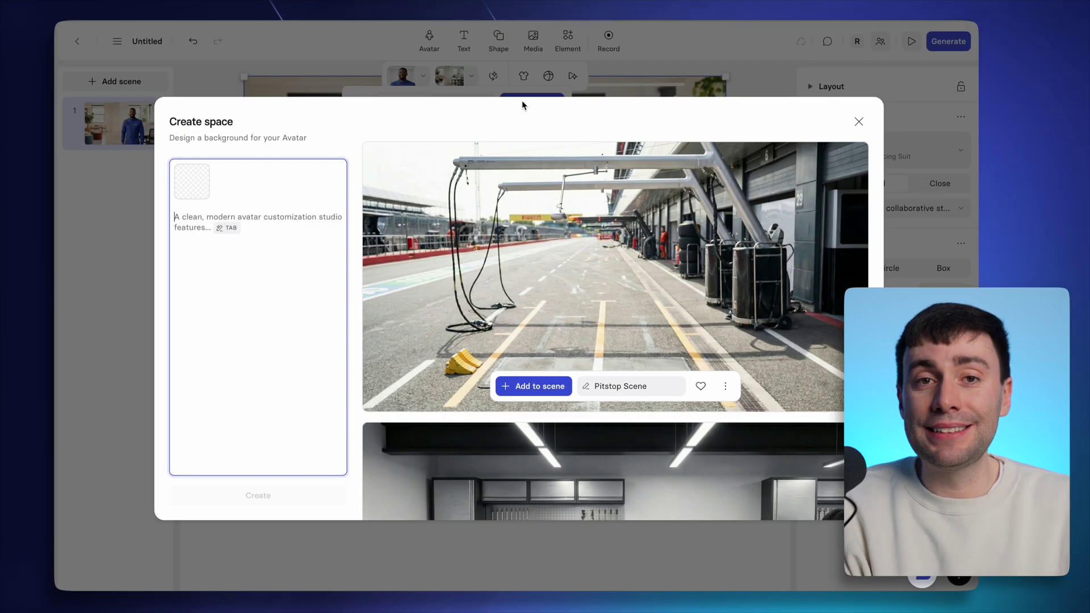
pyautogui.write('a formula one car garage')
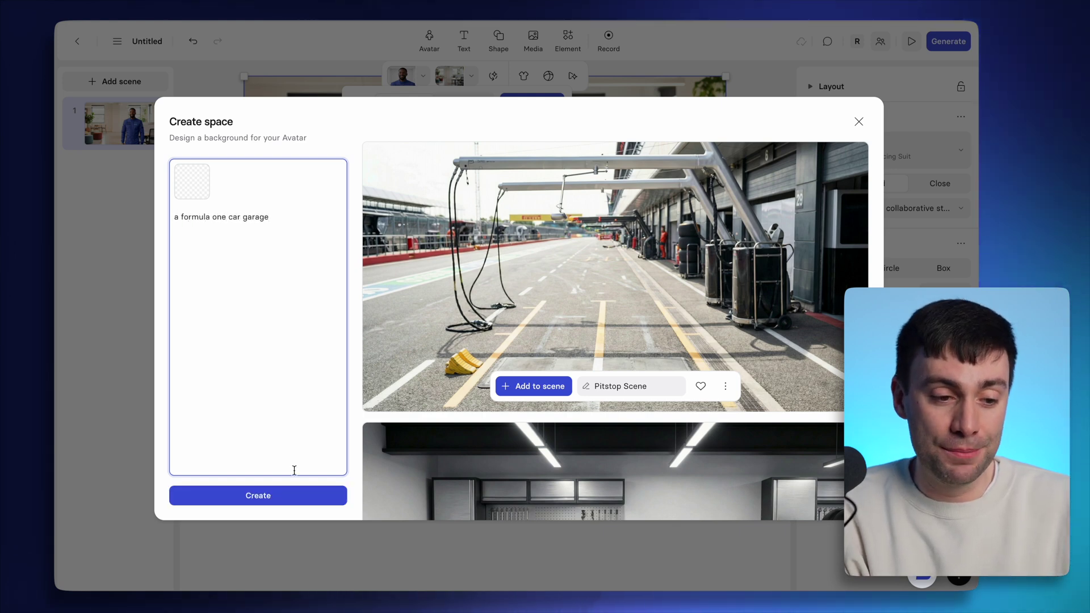
pyautogui.click(284, 496)
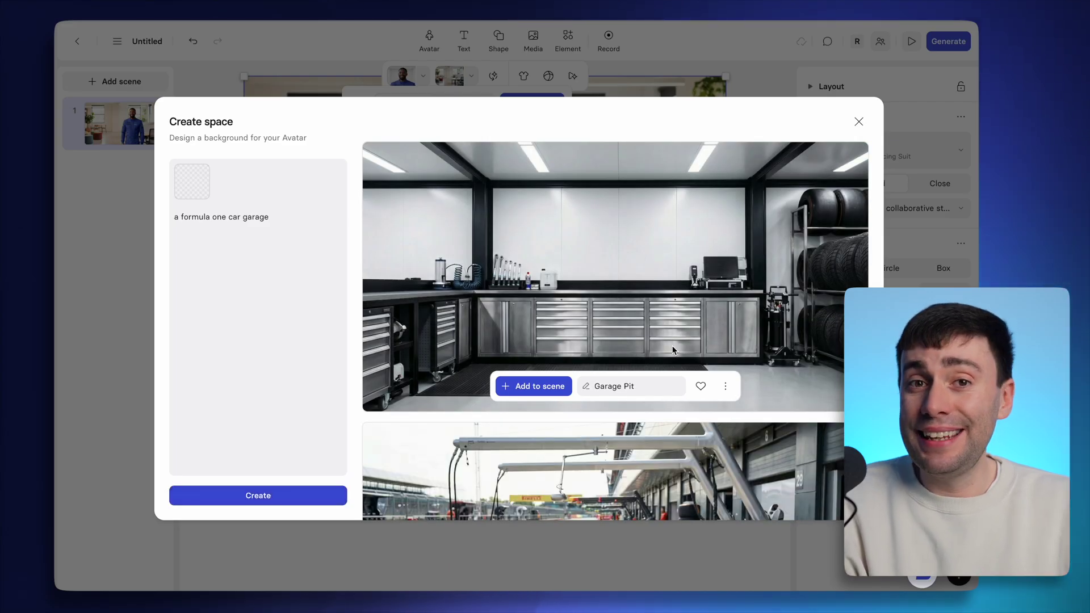
pyautogui.scroll(-5, 771, 322)
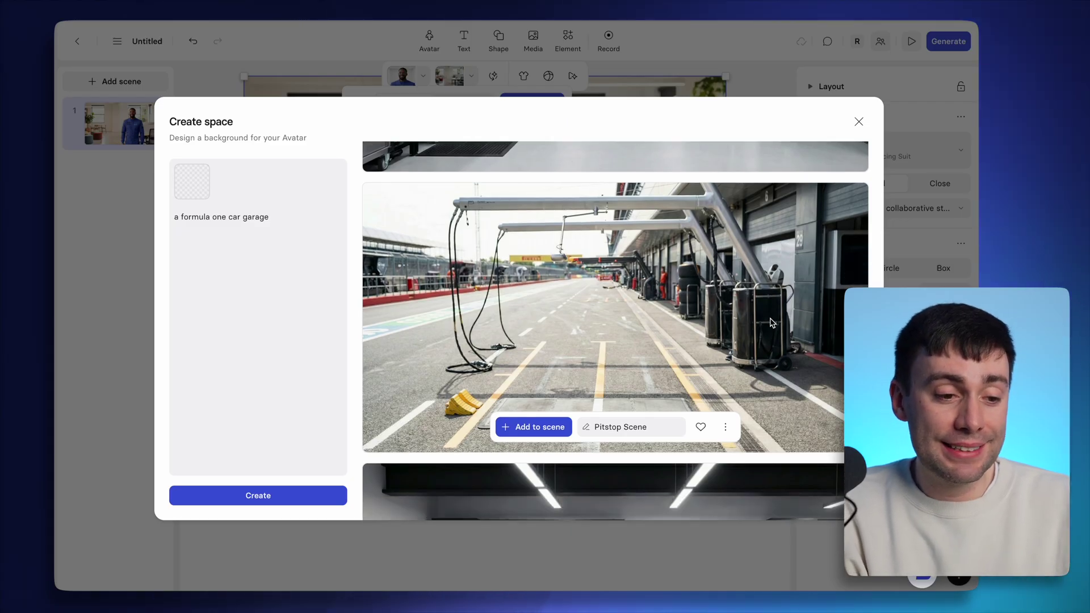
pyautogui.click(534, 428)
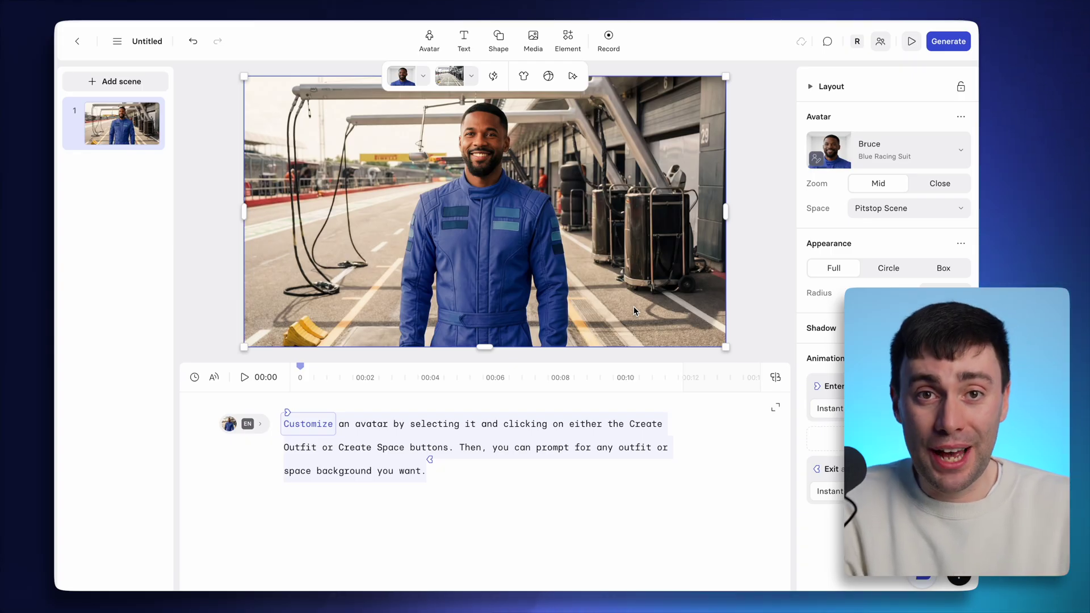
# Step: Replace the script with Bruce's trackside safety procedures intro and preview the scene
pyautogui.hotkey('ctrl', 'a')
pyautogui.press('BackSpace')
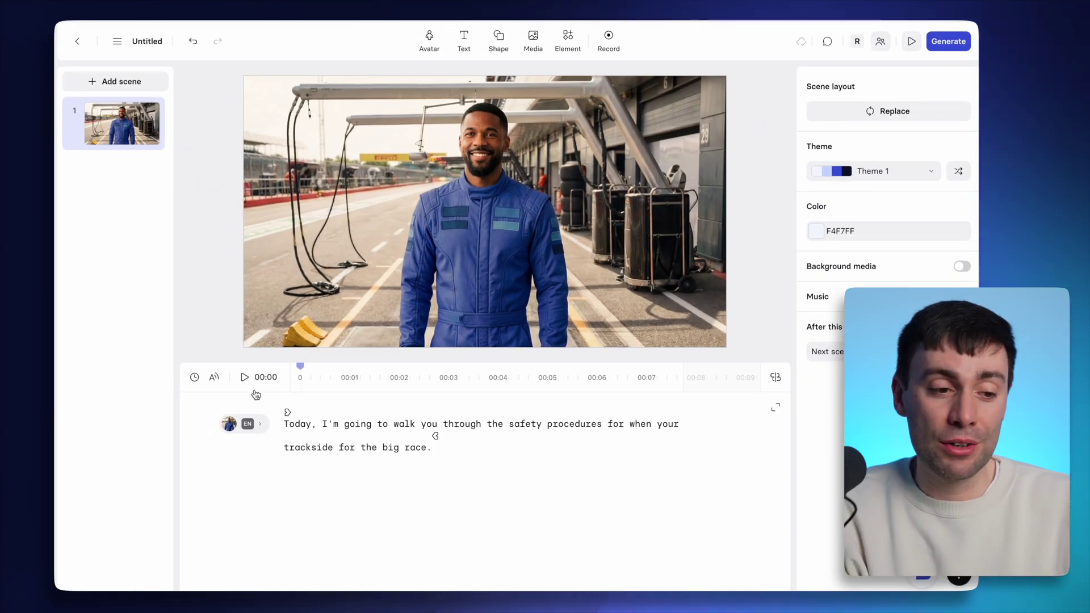
pyautogui.click(245, 378)
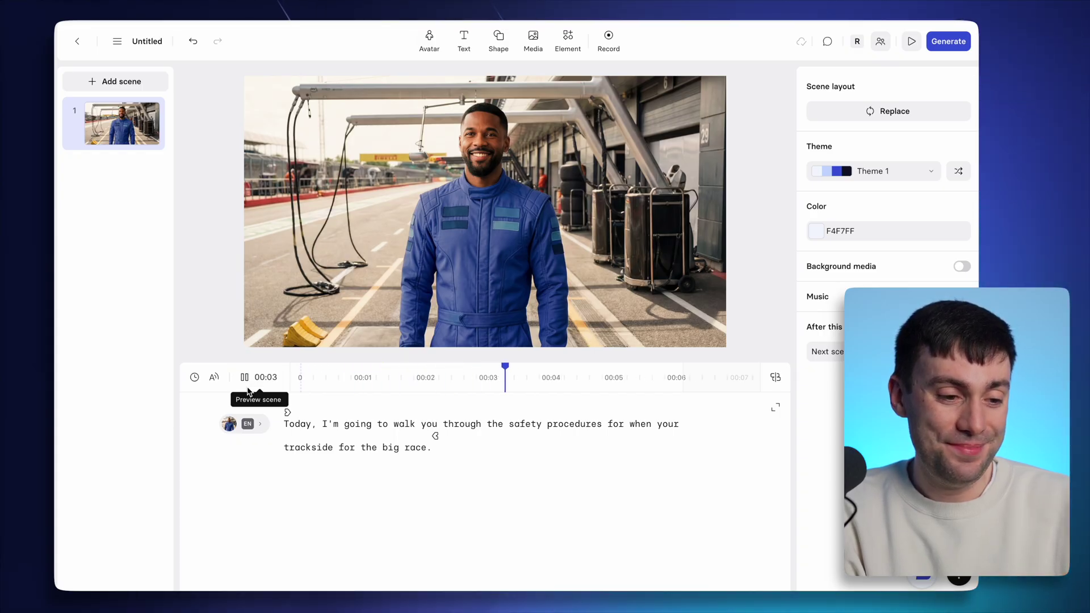
pyautogui.click(247, 388)
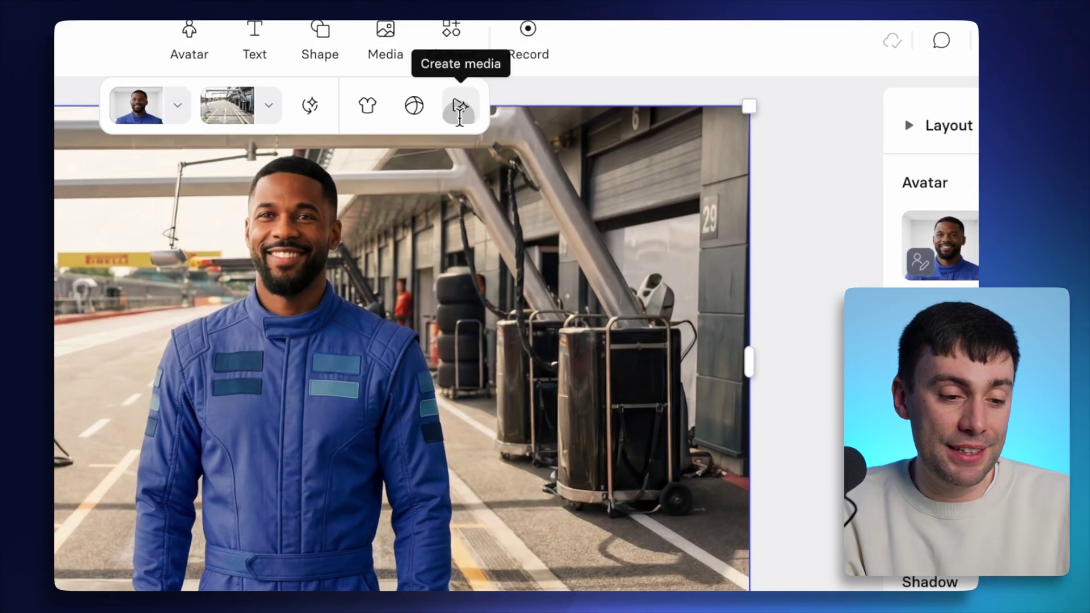
# Step: Generate the Pit Lane Stop Signal AI clip from the suggested pit-lane safety check prompt
pyautogui.click(572, 76)
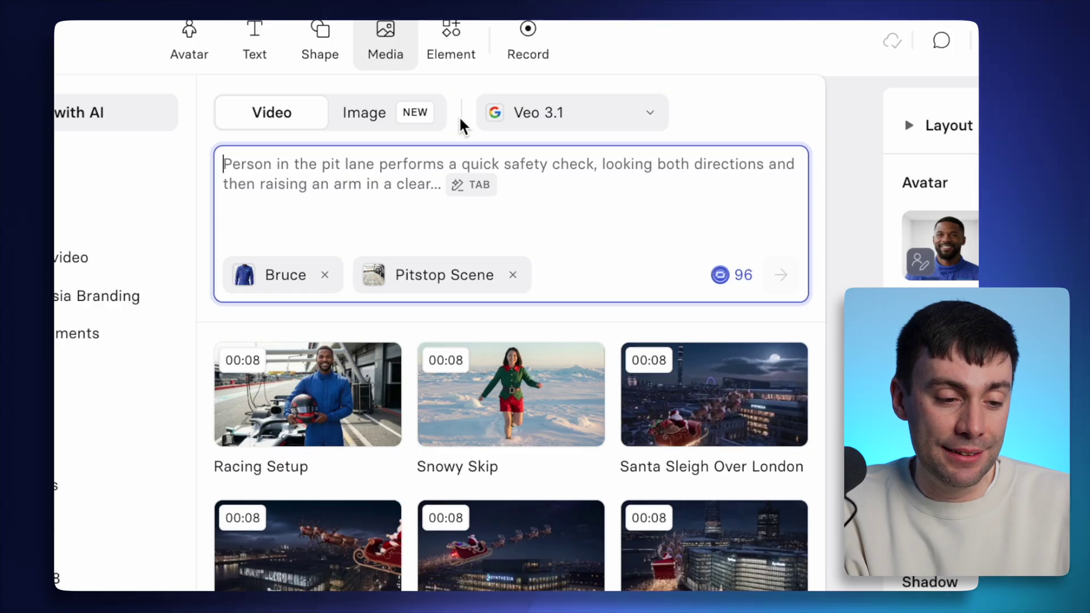
pyautogui.press('Tab')
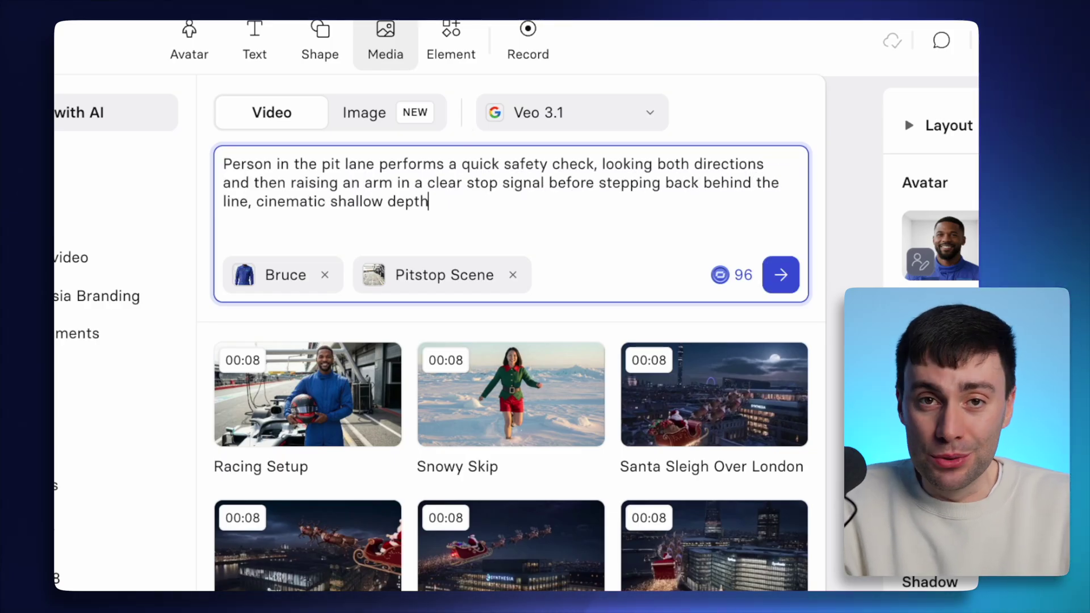
pyautogui.click(781, 275)
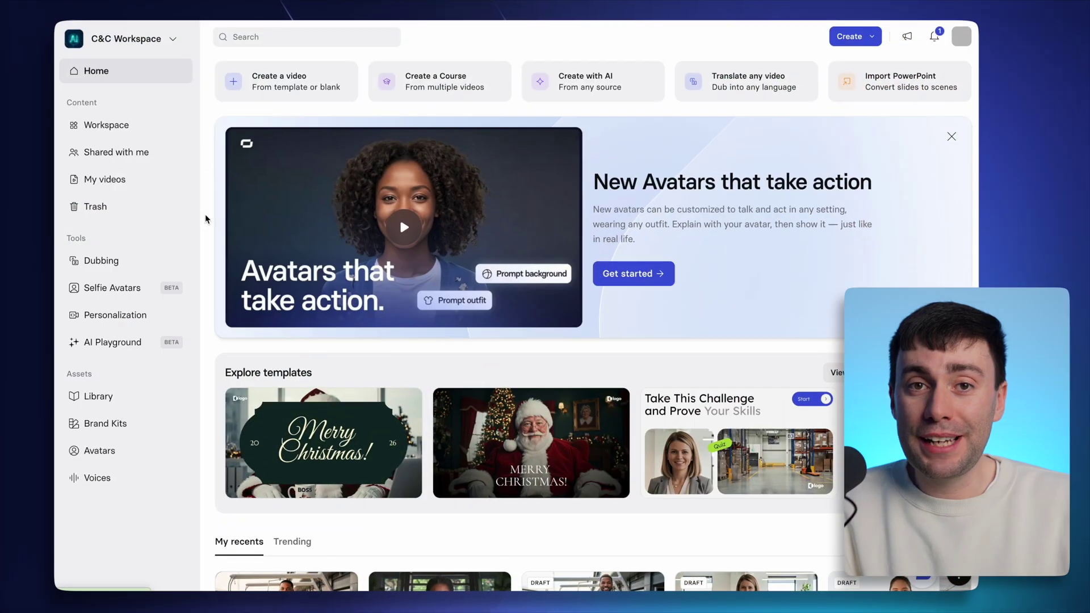
# Step: Start an AI Video Assistant video using the Stylish Dynamic template and a 2-minute duration
pyautogui.click(262, 79)
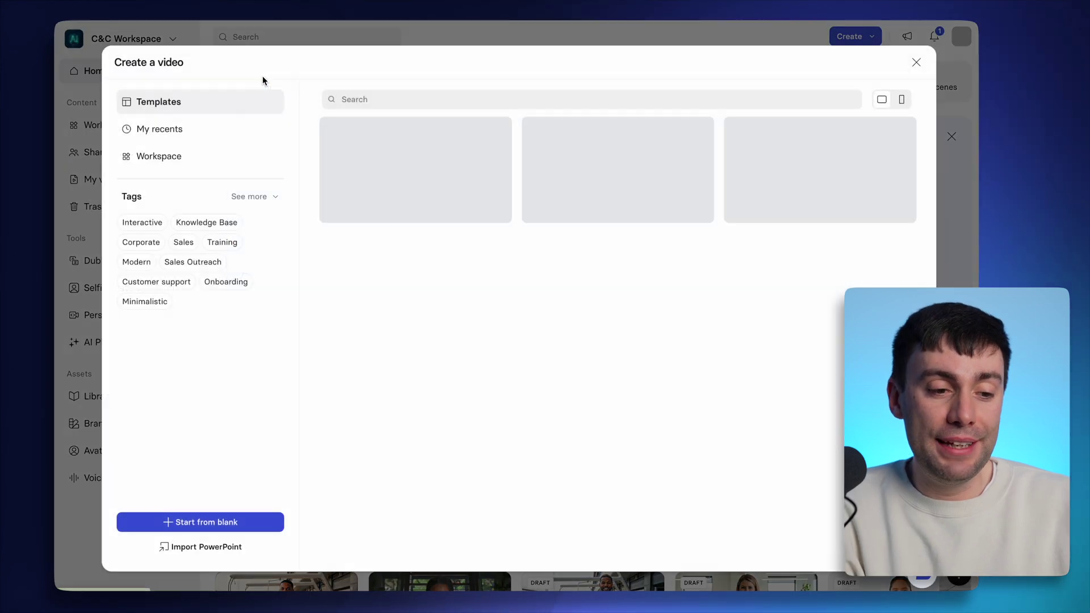
pyautogui.scroll(-5, 576, 188)
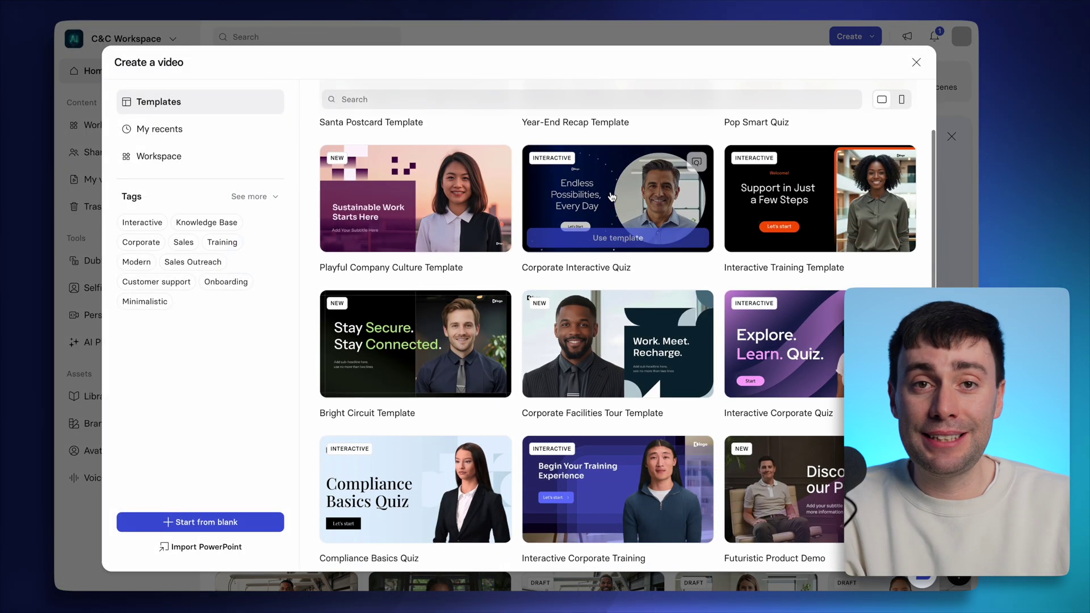
pyautogui.scroll(-4, 611, 197)
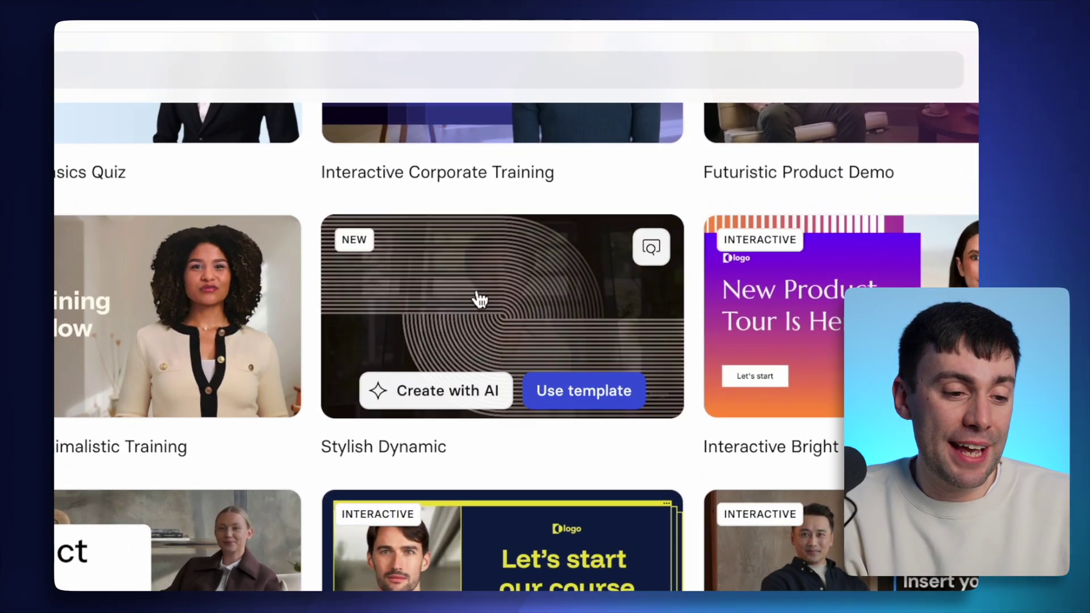
pyautogui.click(462, 400)
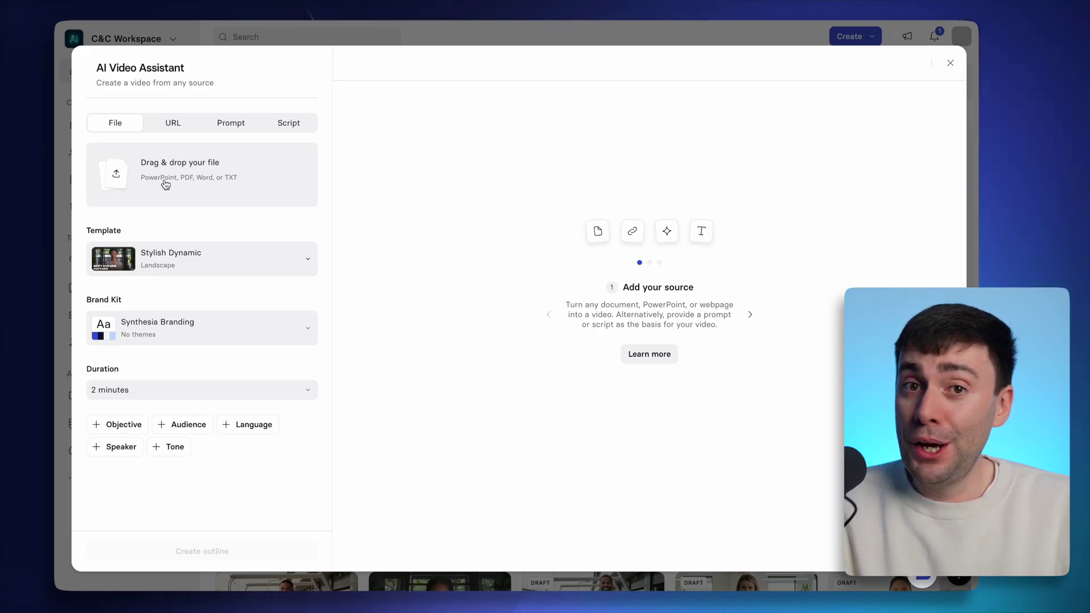
pyautogui.click(173, 124)
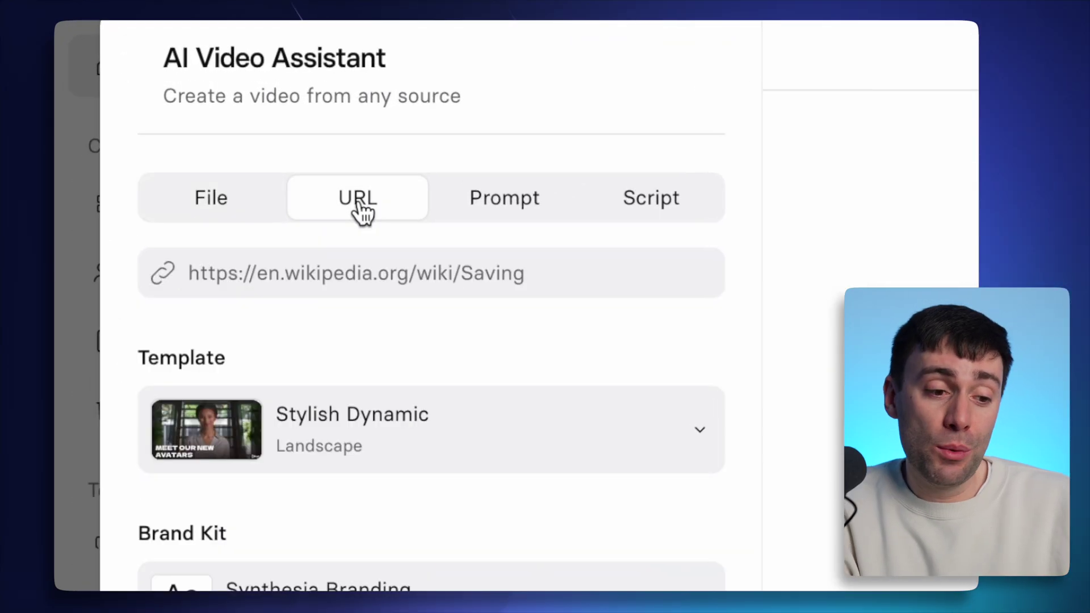
# Step: Upload Internet Security Awareness Training.docx as the AI Video Assistant's source file
pyautogui.click(507, 211)
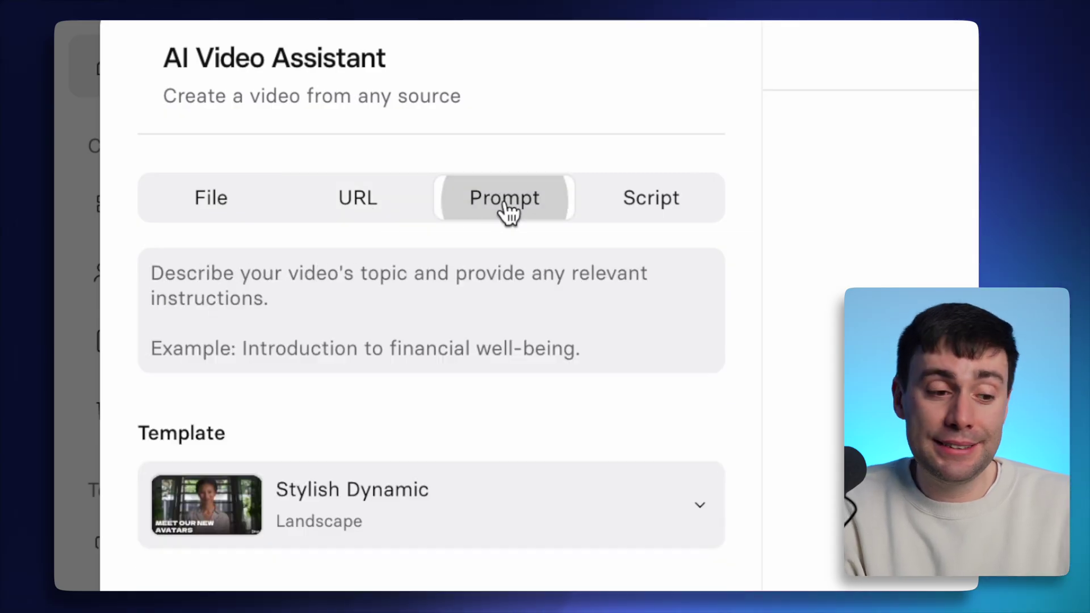
pyautogui.click(654, 209)
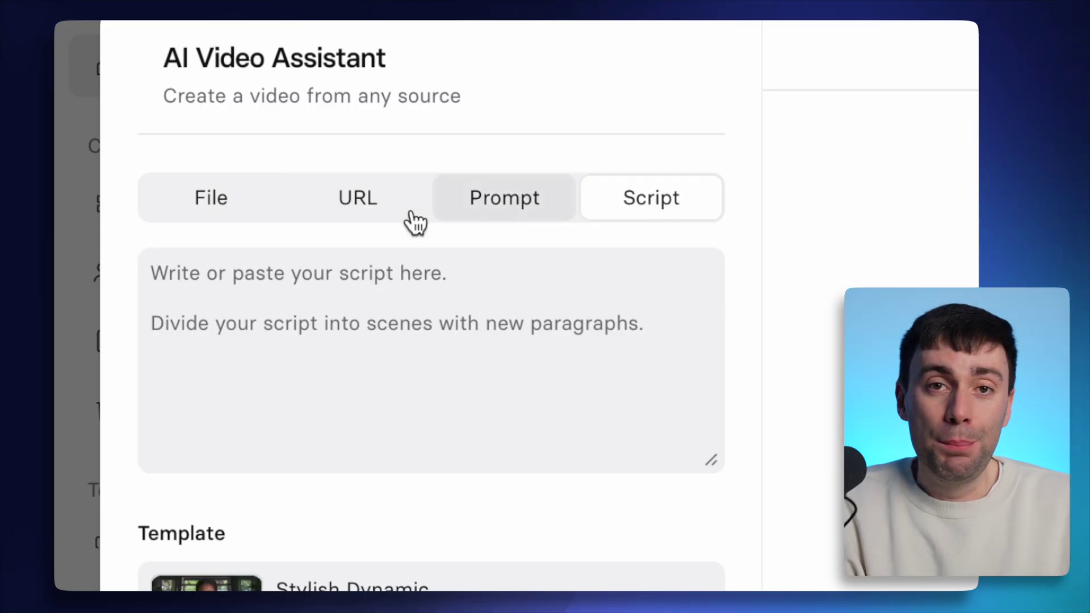
pyautogui.click(226, 204)
pyautogui.click(361, 306)
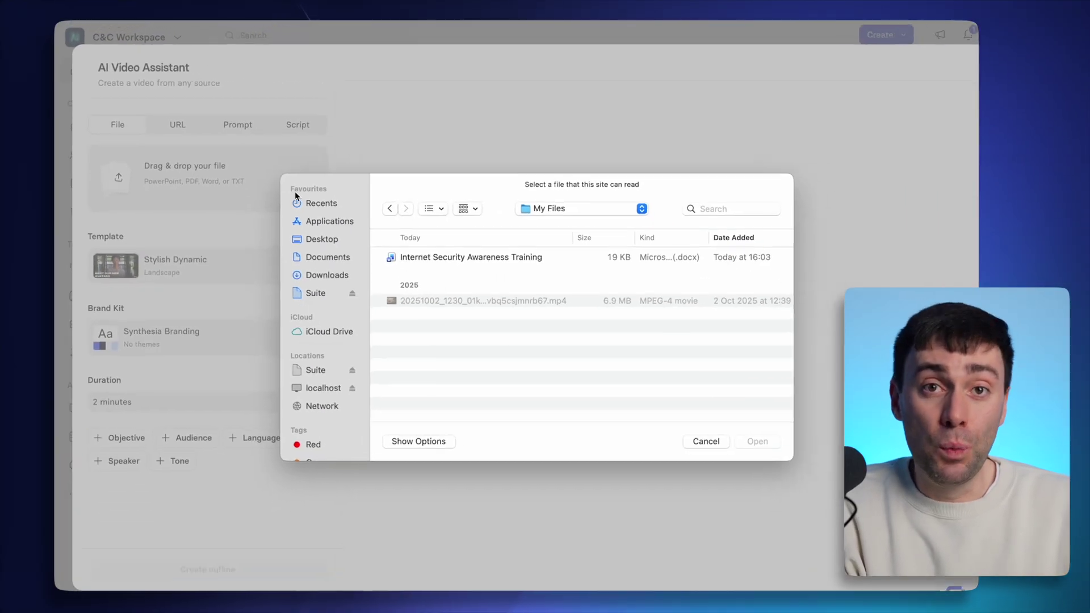
pyautogui.click(440, 254)
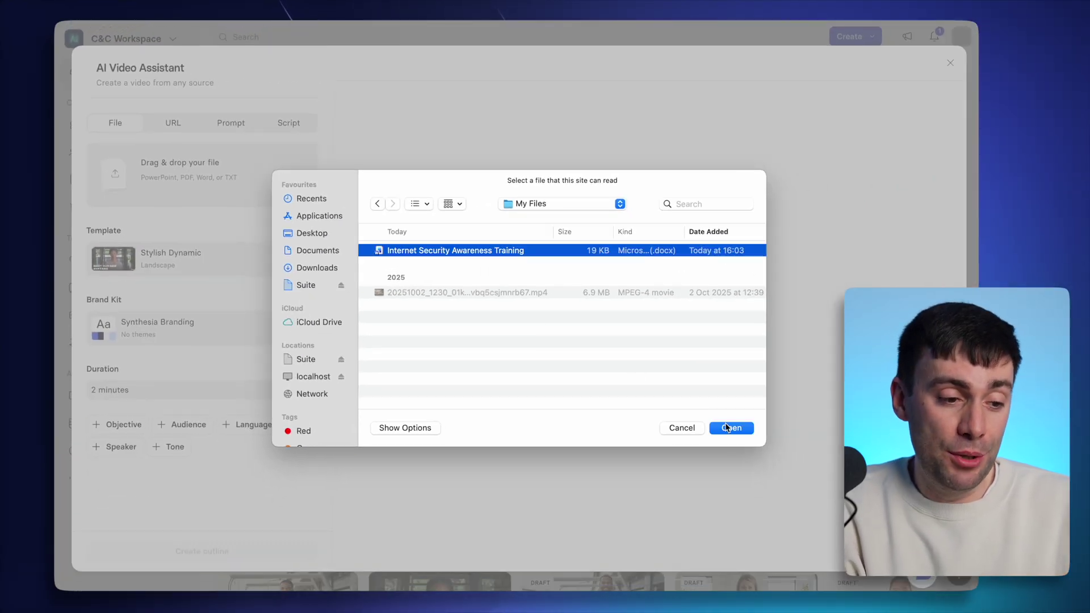
pyautogui.click(729, 427)
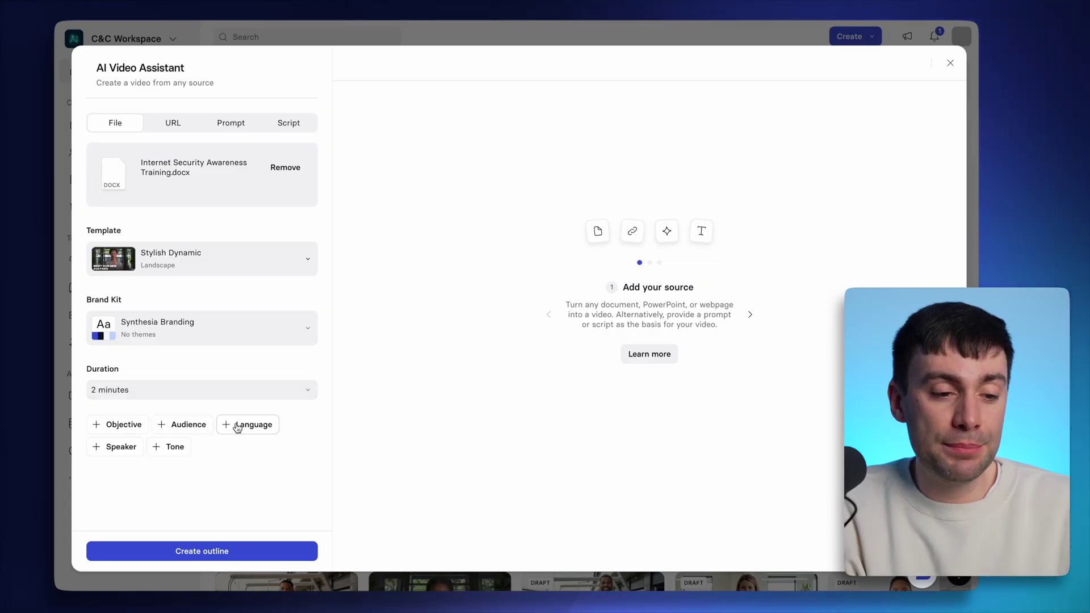
# Step: Generate an outline and delete the third bullet of The Real Threat of Cyber Attacks chapter
pyautogui.click(238, 557)
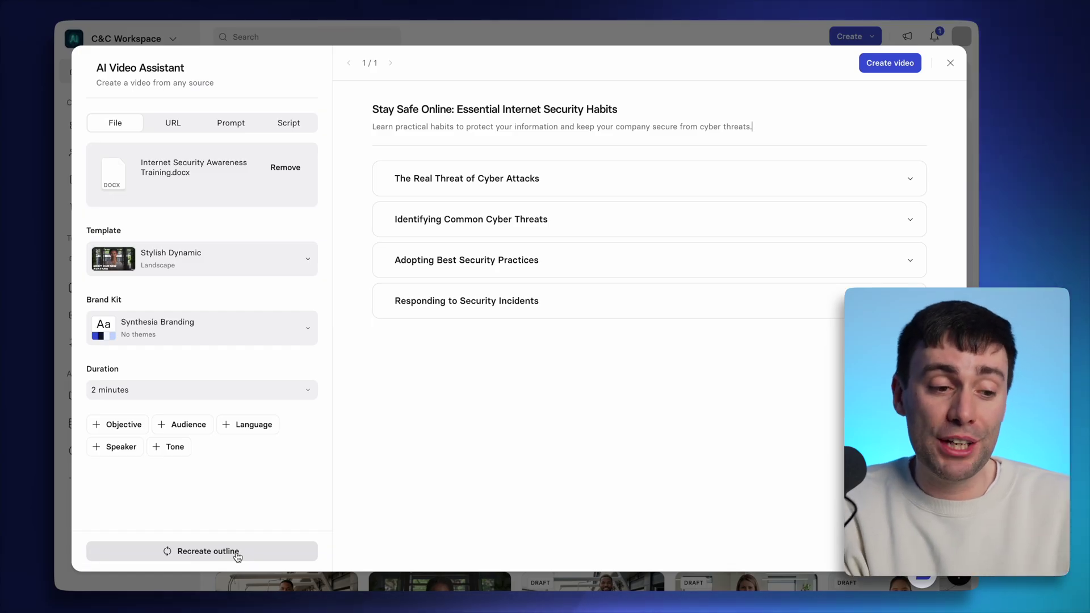
pyautogui.moveTo(720, 195)
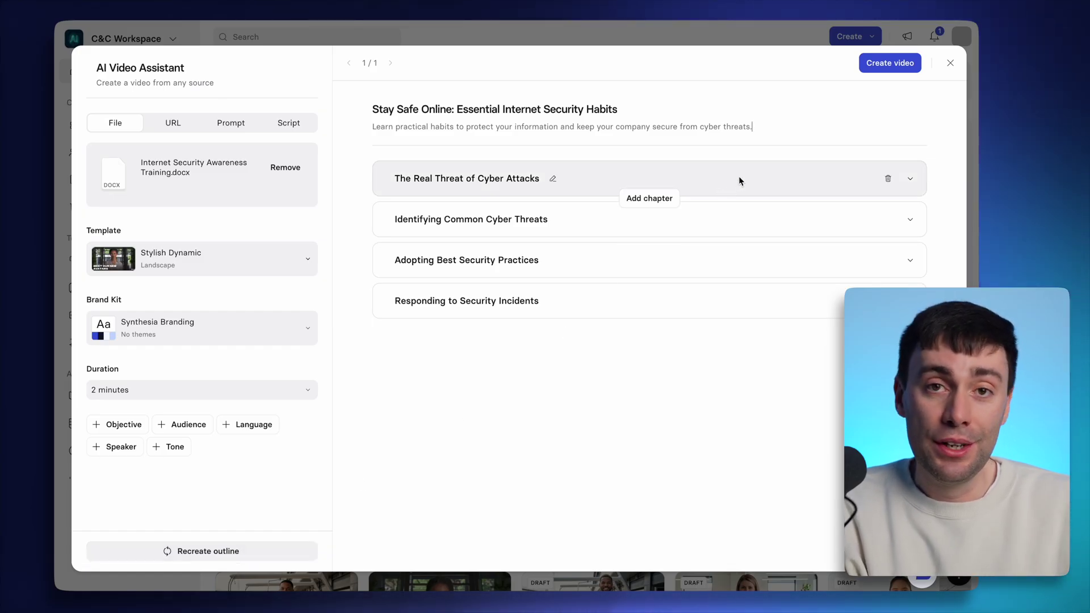
pyautogui.click(912, 179)
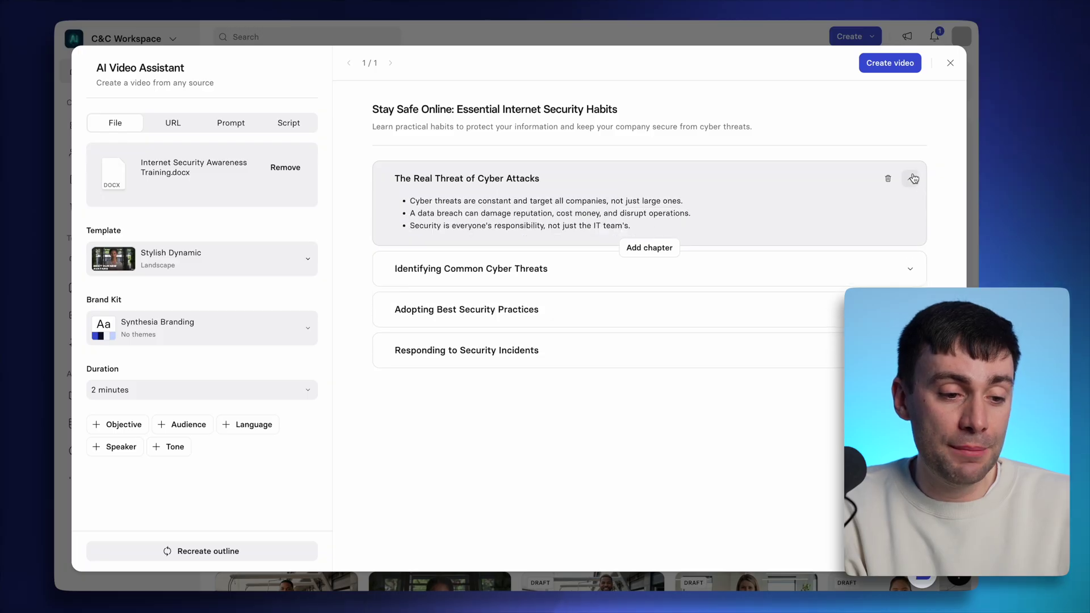
pyautogui.click(638, 226)
pyautogui.press('Return')
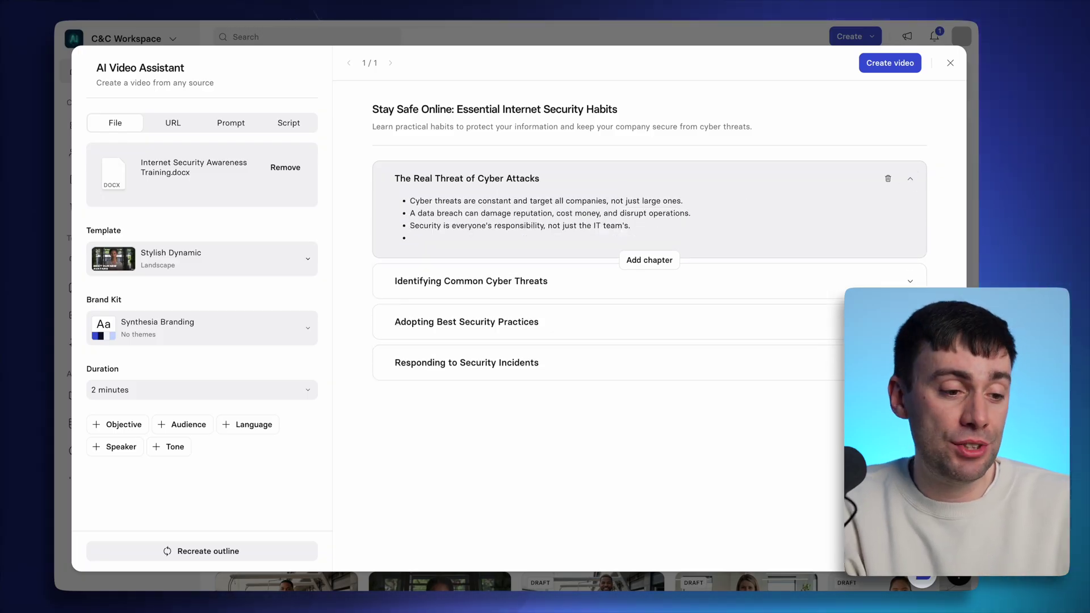
pyautogui.press('BackSpace')
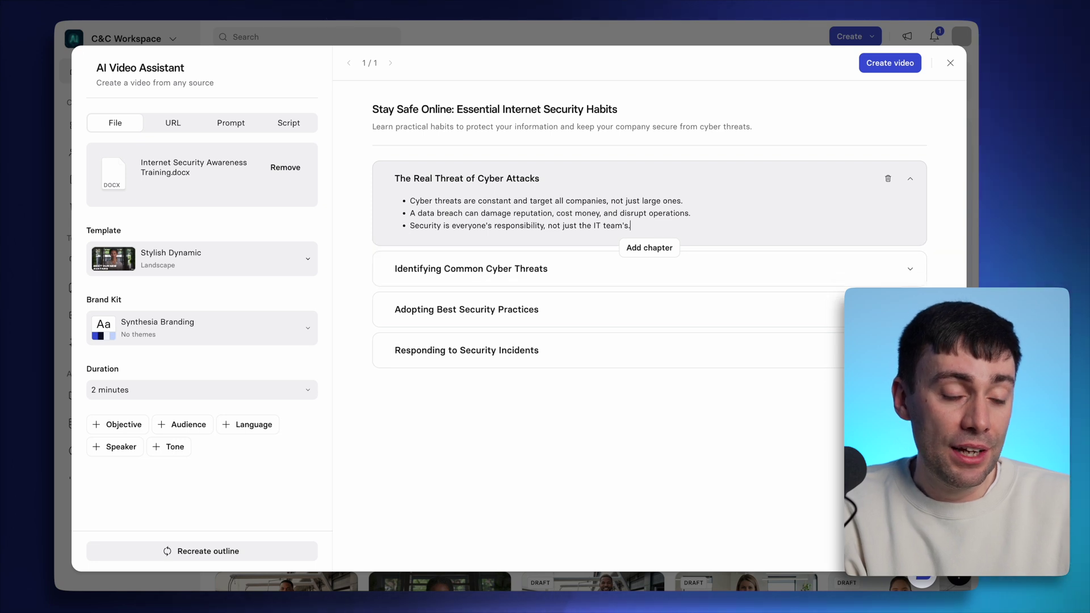
pyautogui.tripleClick(599, 229)
pyautogui.press('BackSpace')
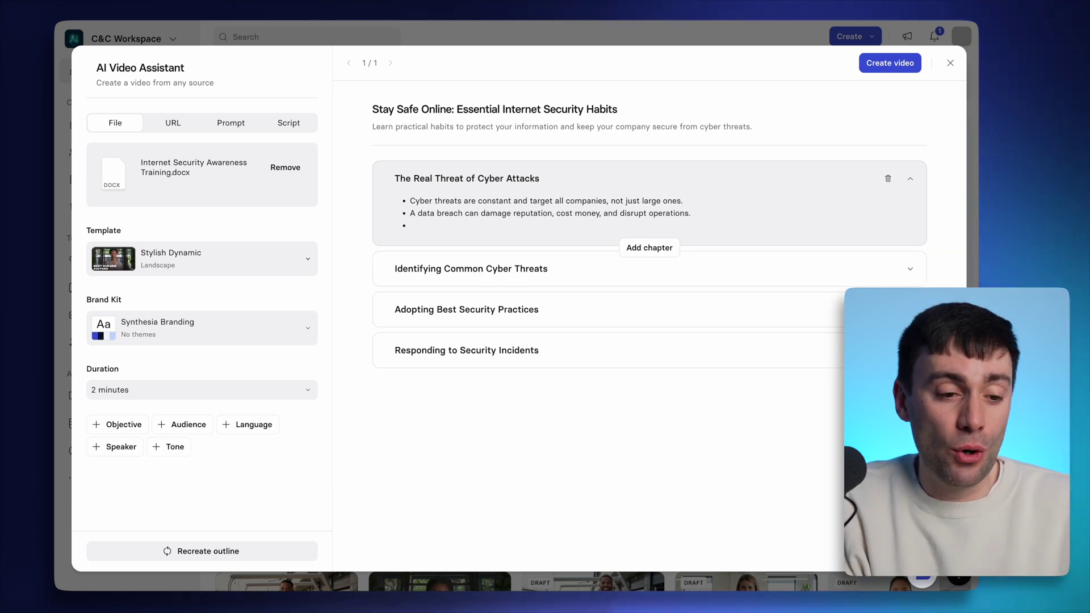
pyautogui.press('BackSpace')
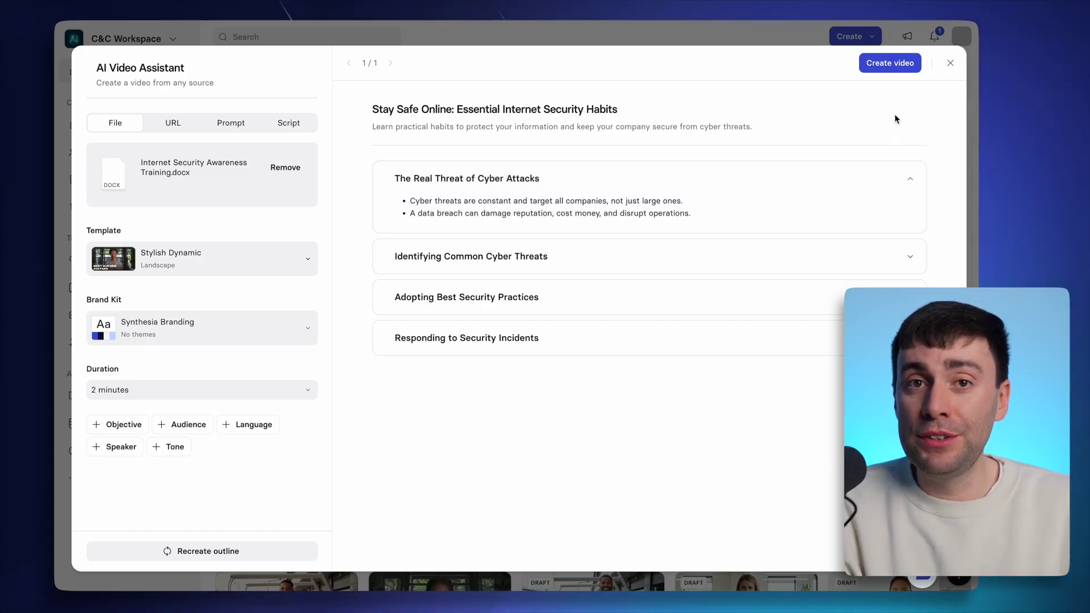
# Step: Build the eight scenes, give scene 1 an avatar layout, and generate the Cyber threats video
pyautogui.click(899, 64)
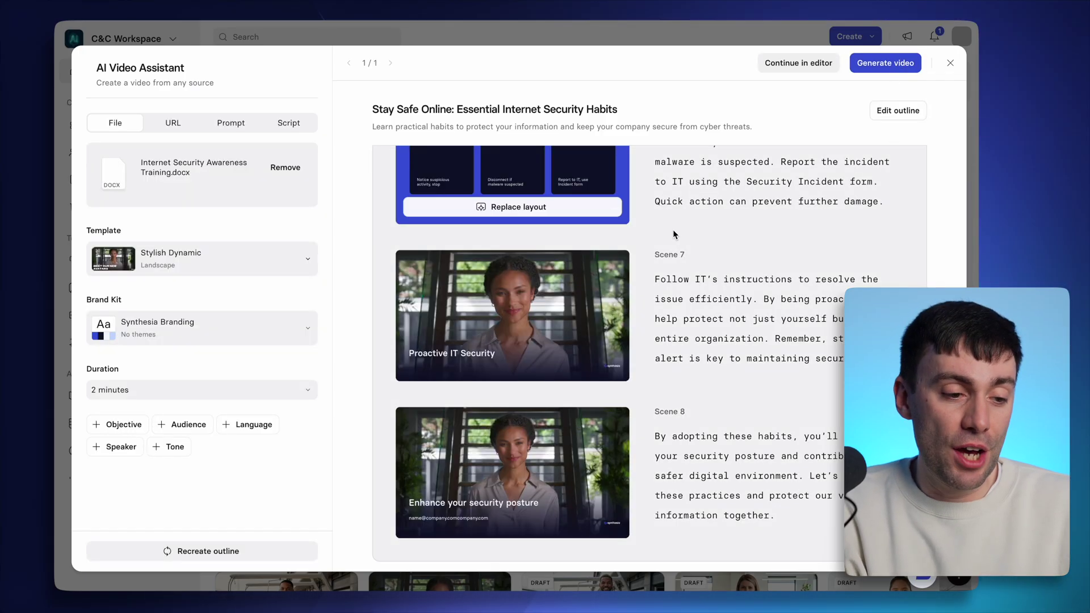
pyautogui.scroll(3, 609, 301)
pyautogui.scroll(10, 607, 300)
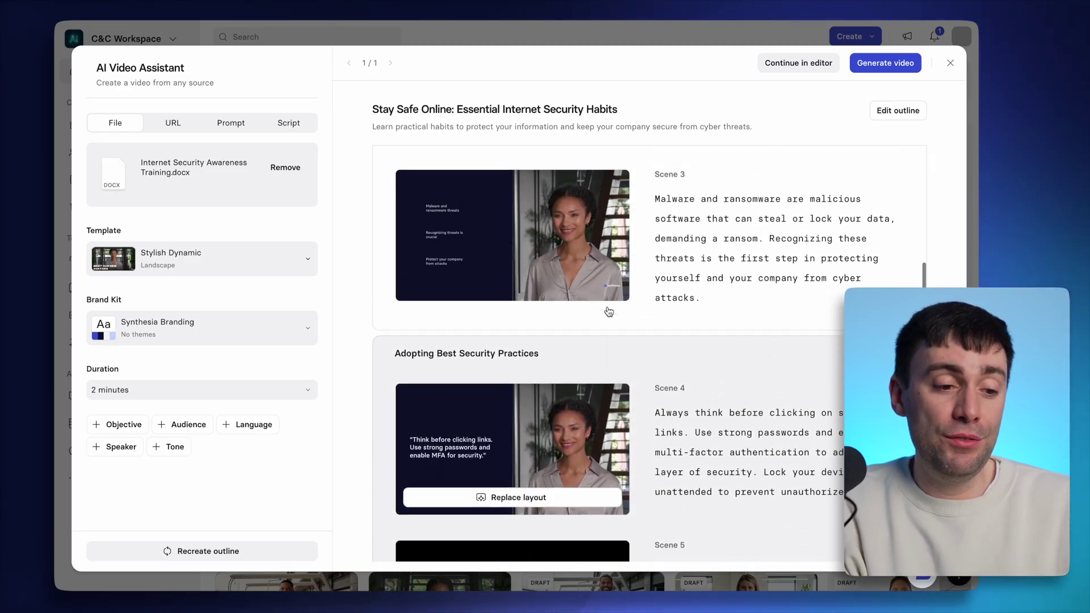
pyautogui.scroll(5, 607, 310)
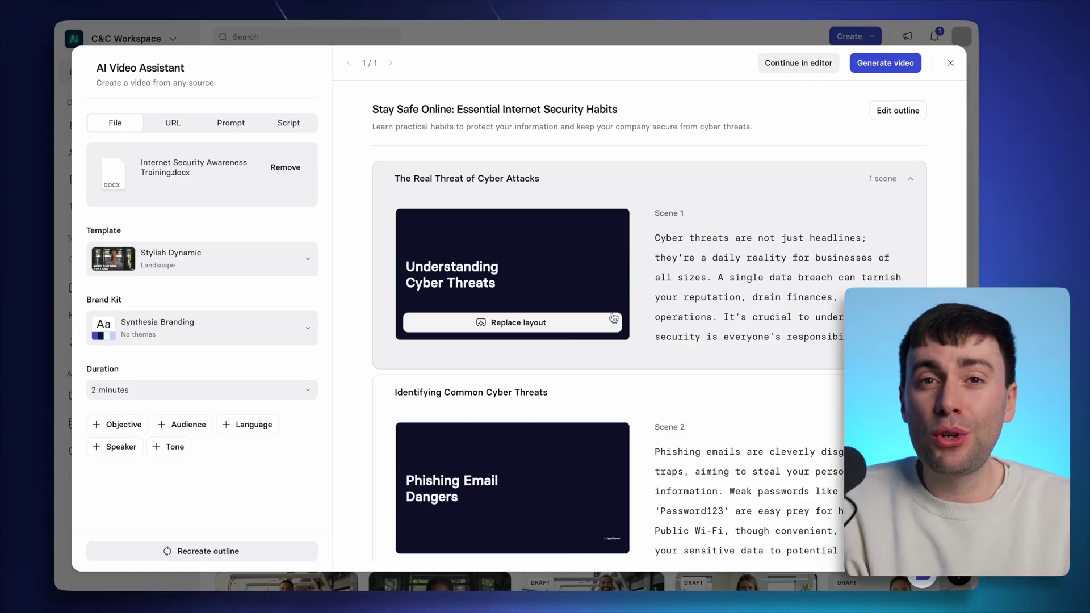
pyautogui.click(552, 327)
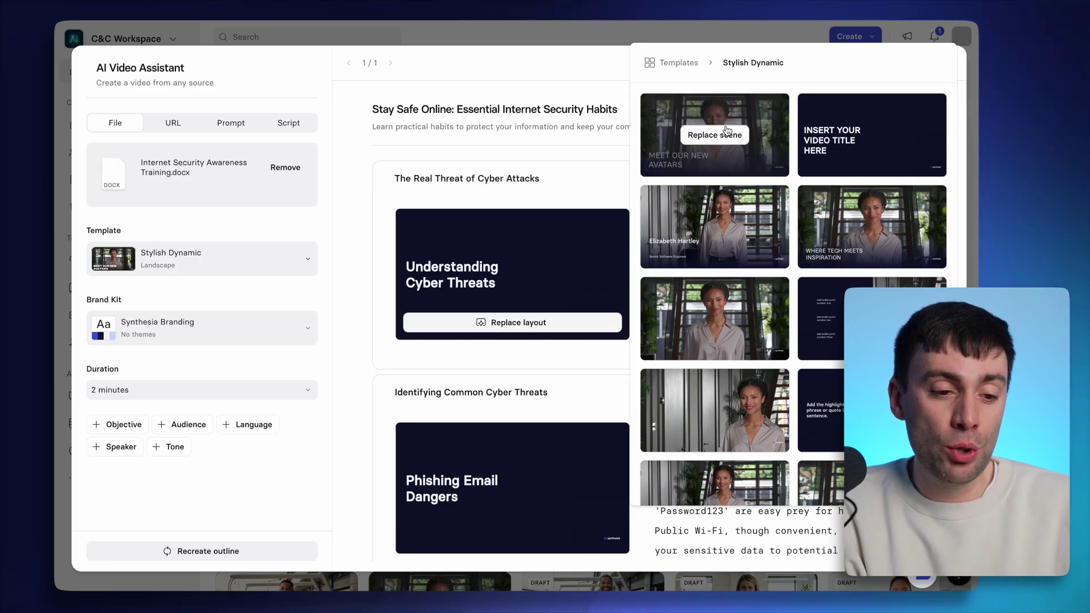
pyautogui.click(727, 131)
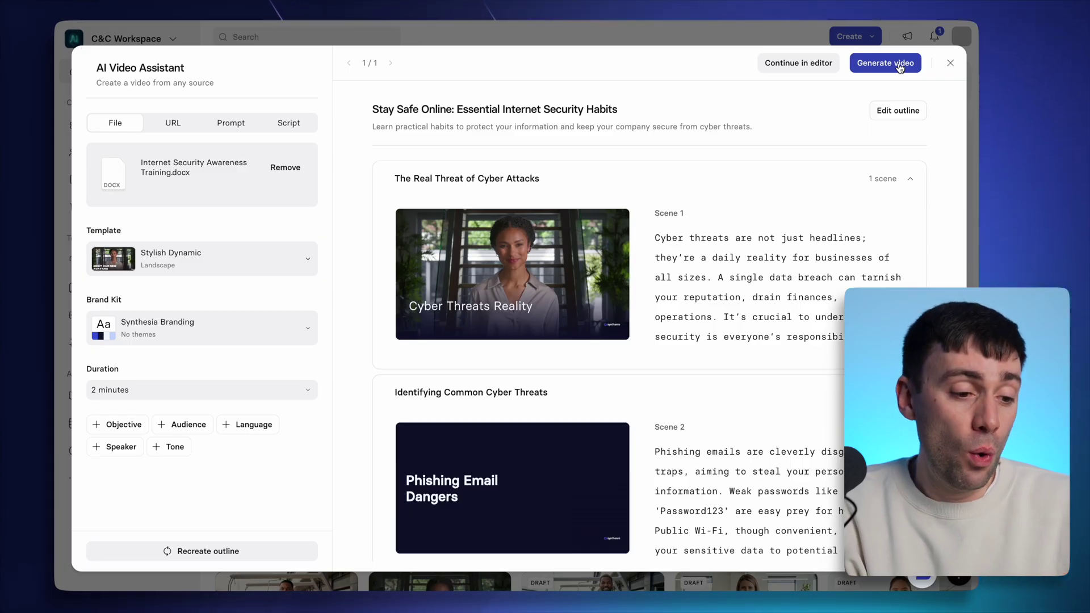
pyautogui.click(801, 70)
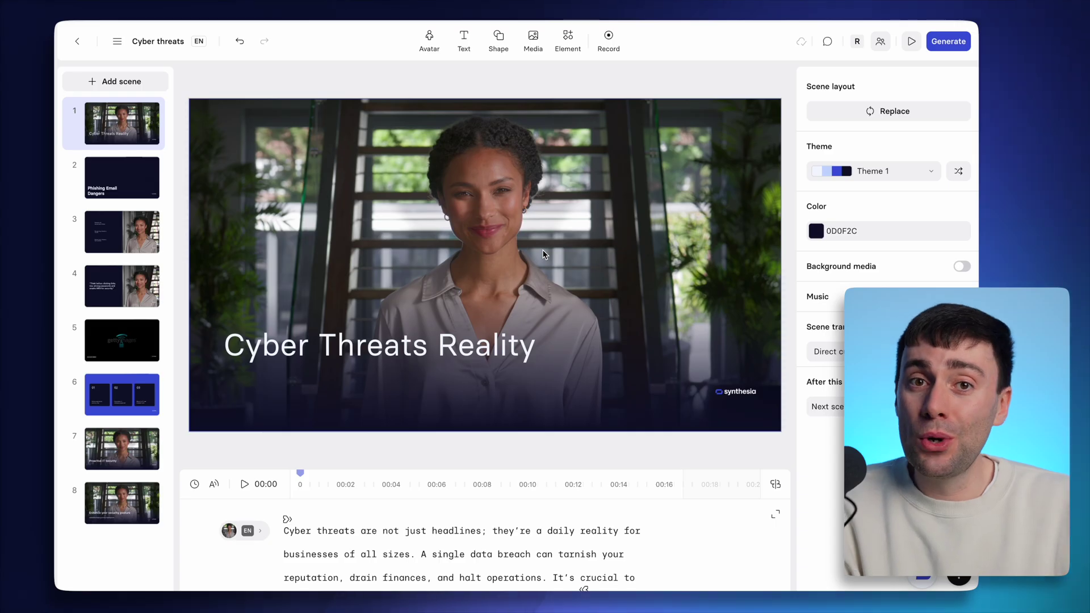
# Step: Browse the avatar list for scene 1's presenter, keeping the current avatar
pyautogui.click(528, 225)
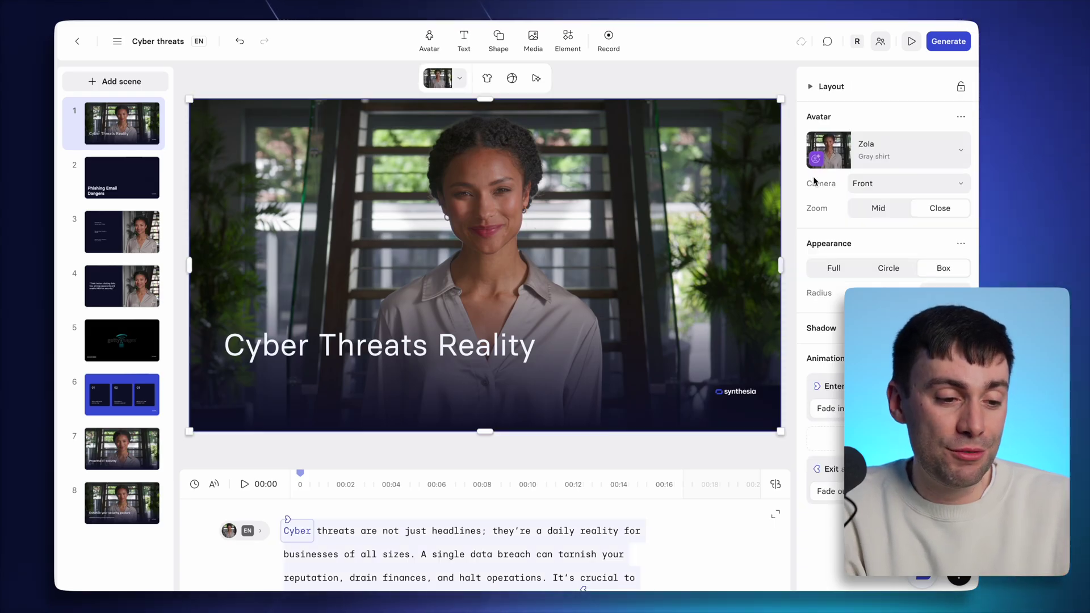
pyautogui.click(932, 157)
pyautogui.scroll(-8, 712, 193)
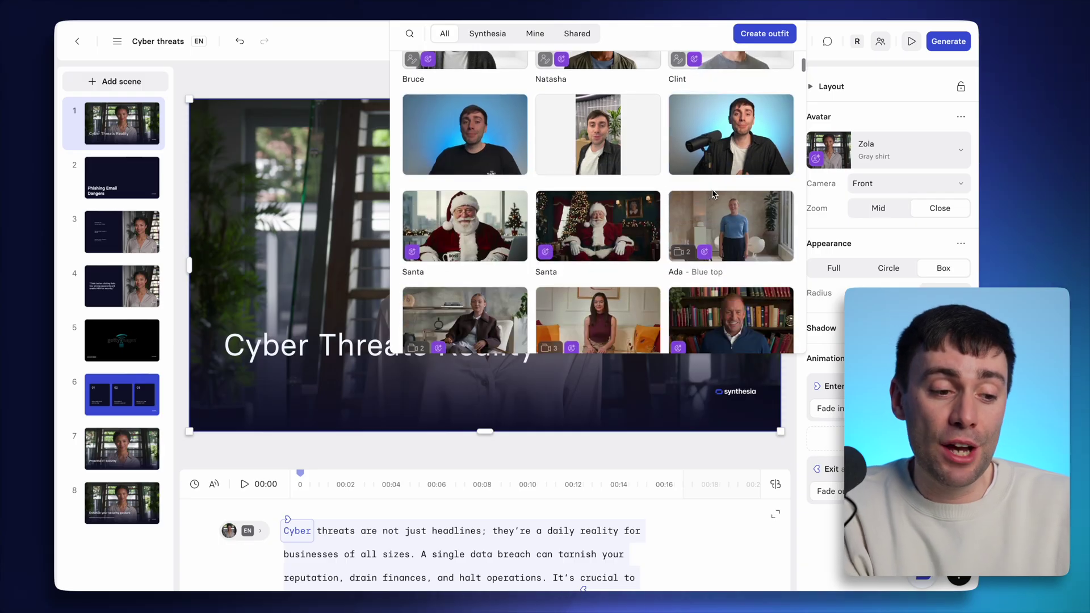
pyautogui.scroll(-5, 713, 193)
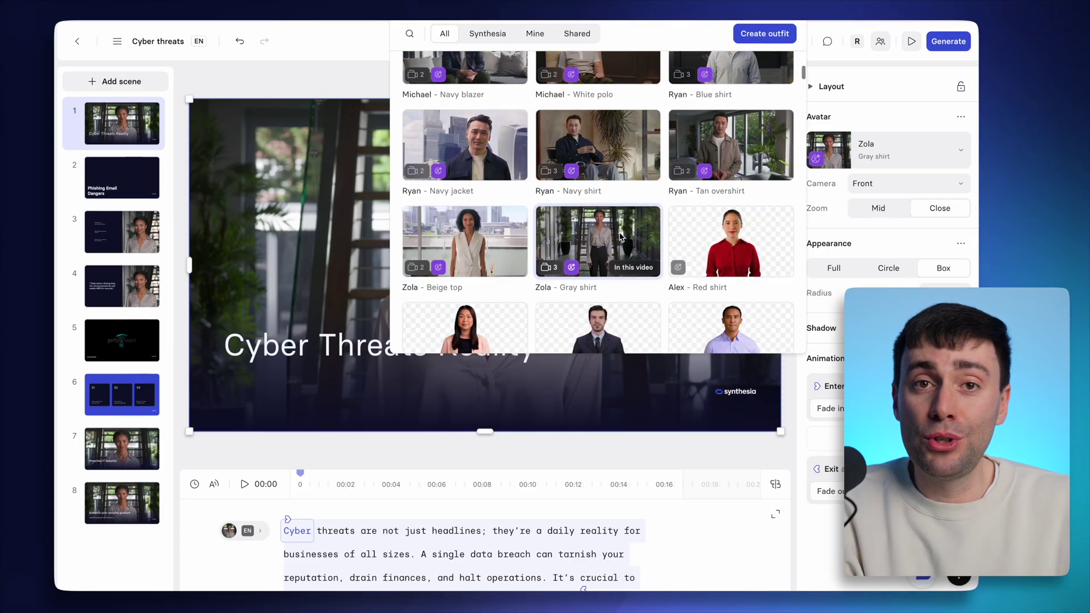
pyautogui.click(301, 88)
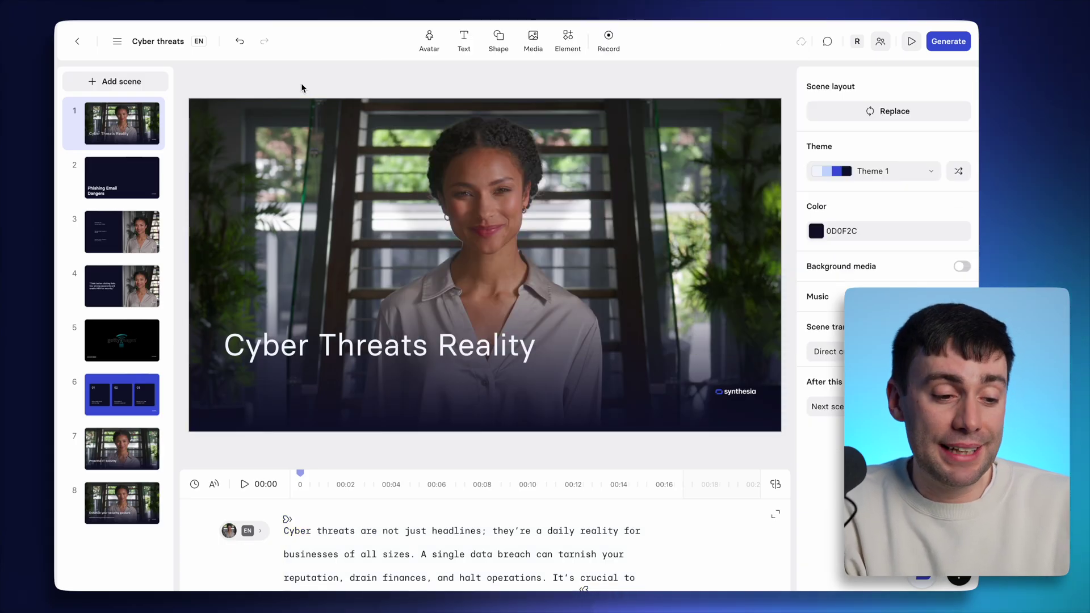
# Step: Retitle scene 1 'Cyber Threats in the Workplace' and move scene 2's Phishing Email Dangers title higher
pyautogui.click(420, 348)
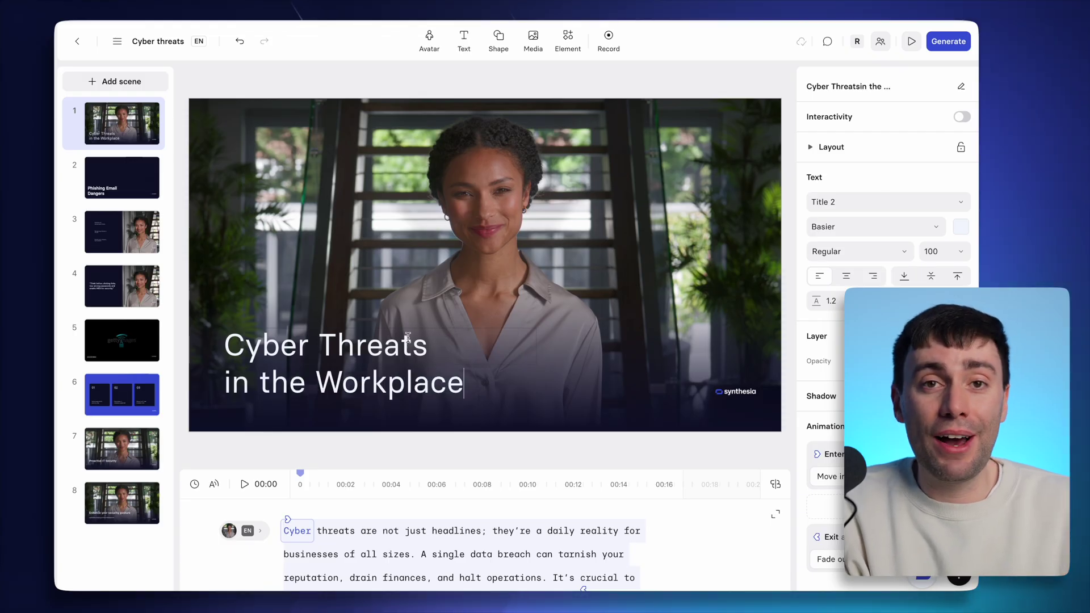
pyautogui.click(122, 178)
pyautogui.moveTo(274, 337); pyautogui.dragTo(275, 258)
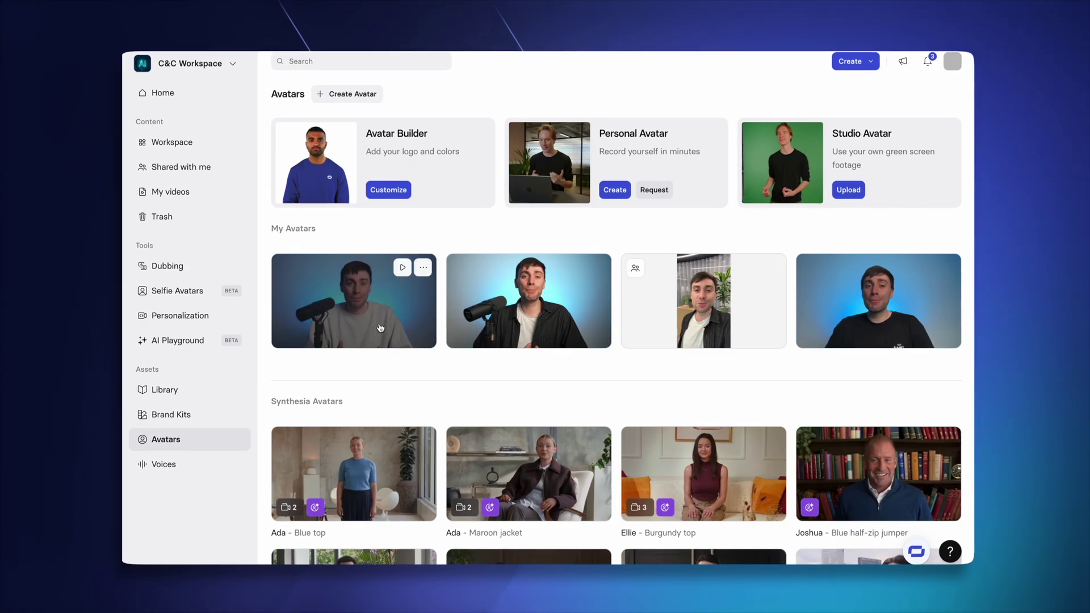
# Step: Preview a personal avatar, then begin creating a new Personal Avatar from the Avatars page
pyautogui.click(380, 327)
pyautogui.click(716, 428)
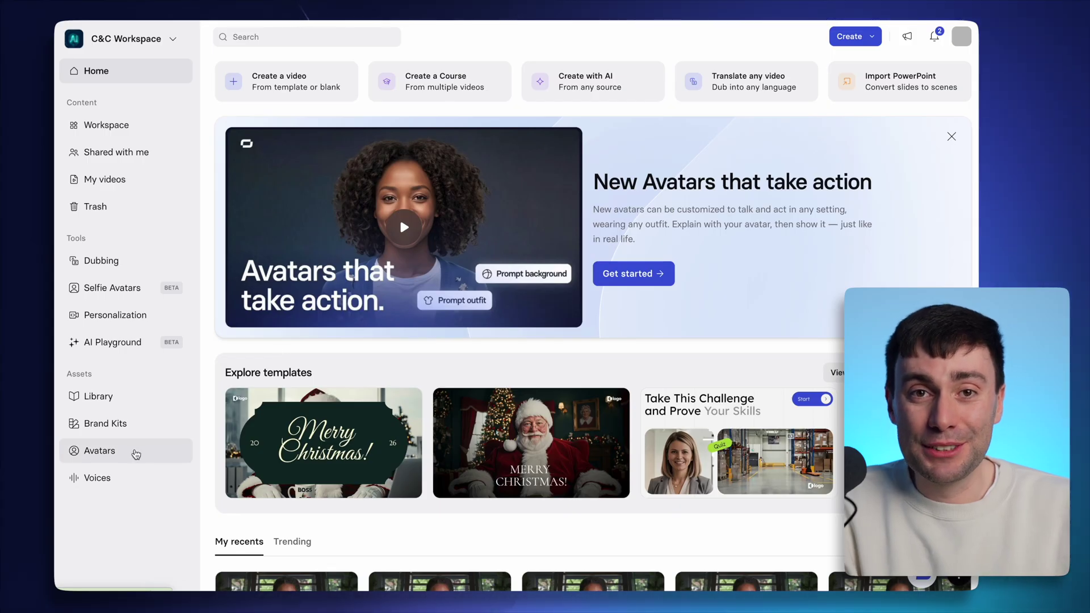
pyautogui.click(100, 451)
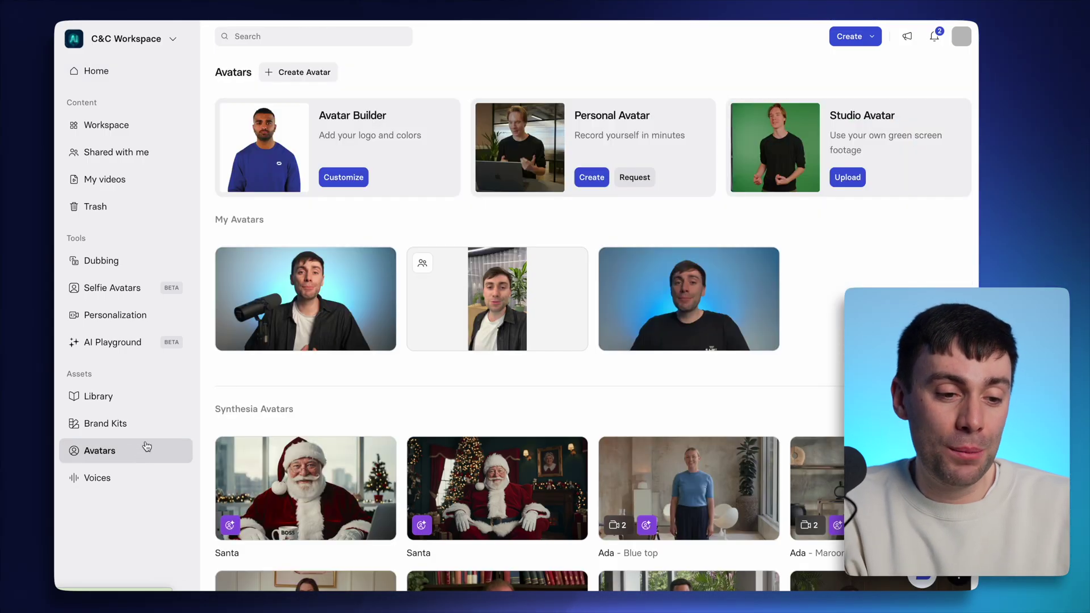
pyautogui.click(588, 178)
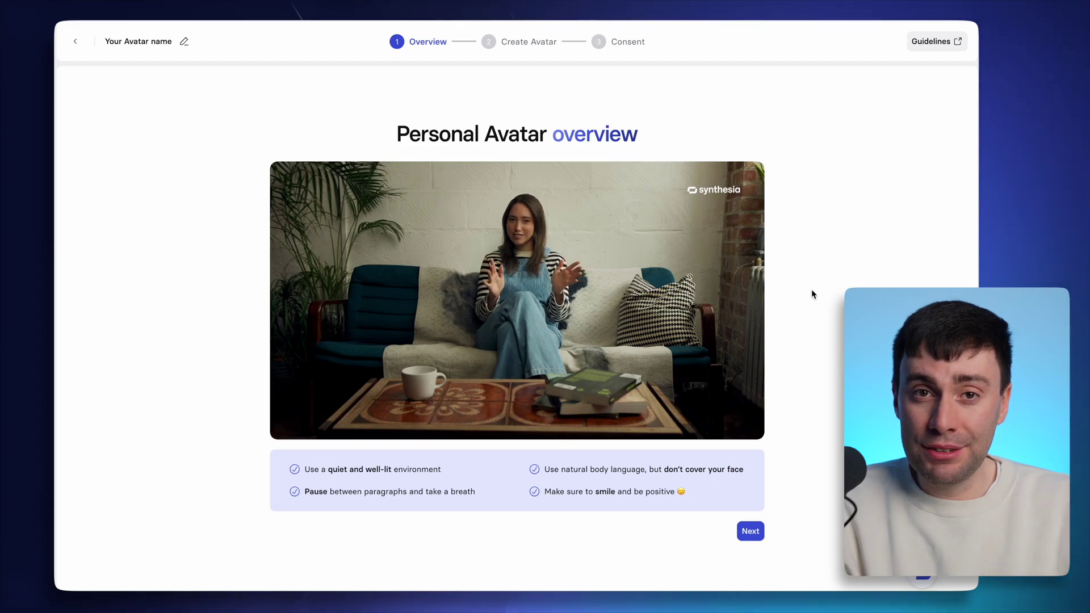
# Step: Move past the overview, look at uploading footage, then choose recording with the webcam instead
pyautogui.click(750, 532)
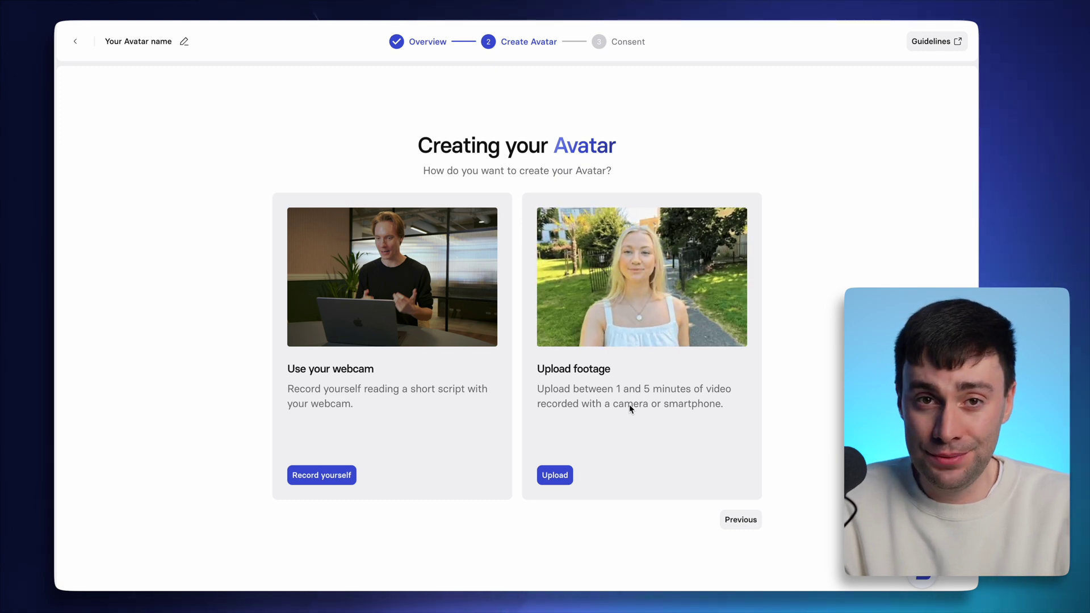
pyautogui.click(556, 475)
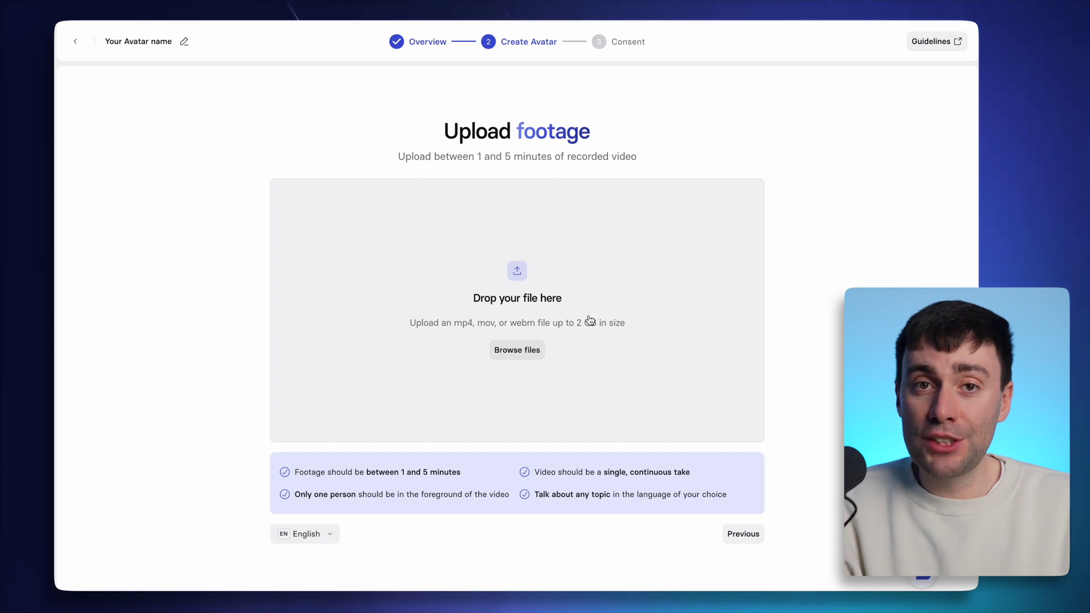
pyautogui.click(742, 534)
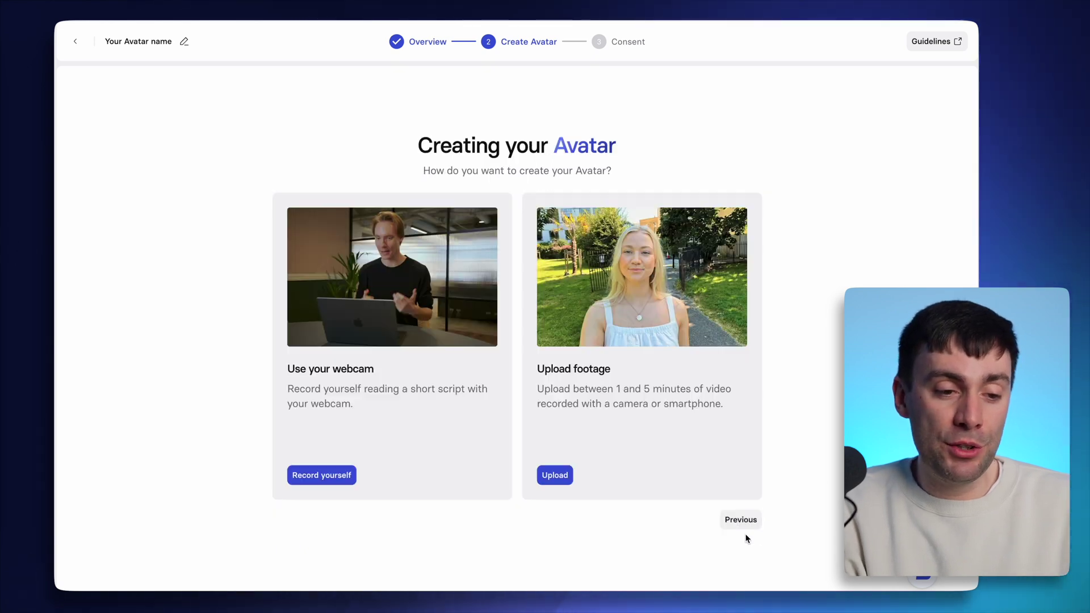
pyautogui.click(342, 478)
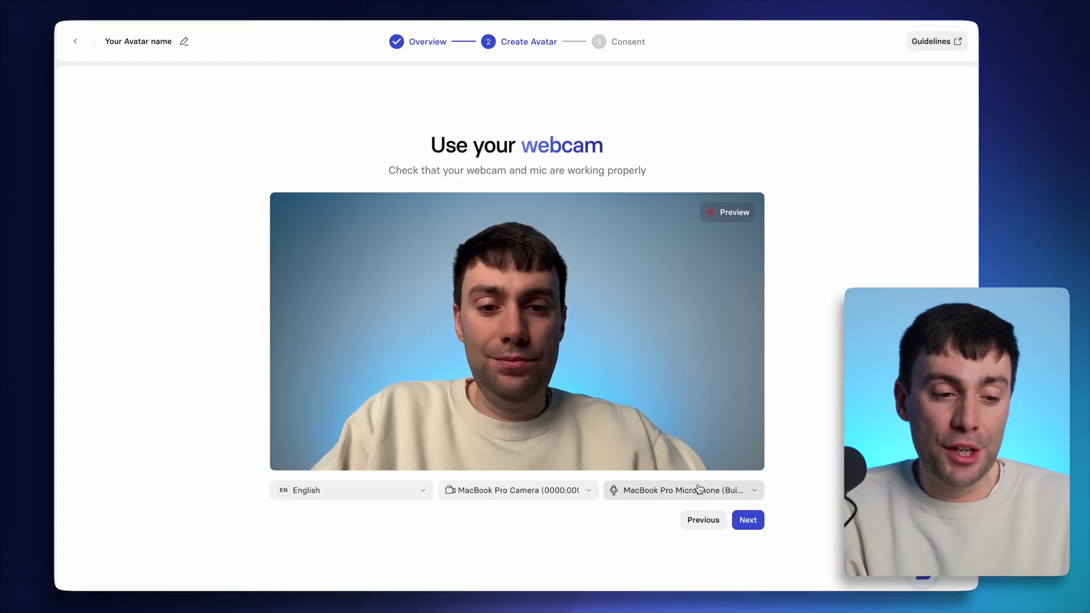
# Step: Review the avatar script, keep reading speed at Medium, and record the script on webcam
pyautogui.click(753, 524)
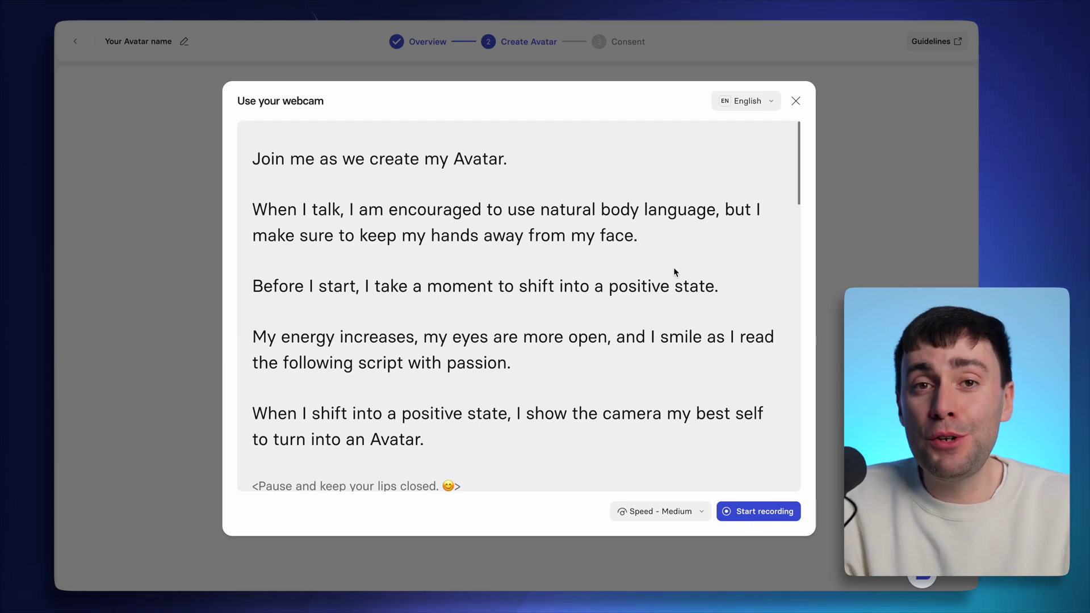
pyautogui.scroll(-8, 674, 269)
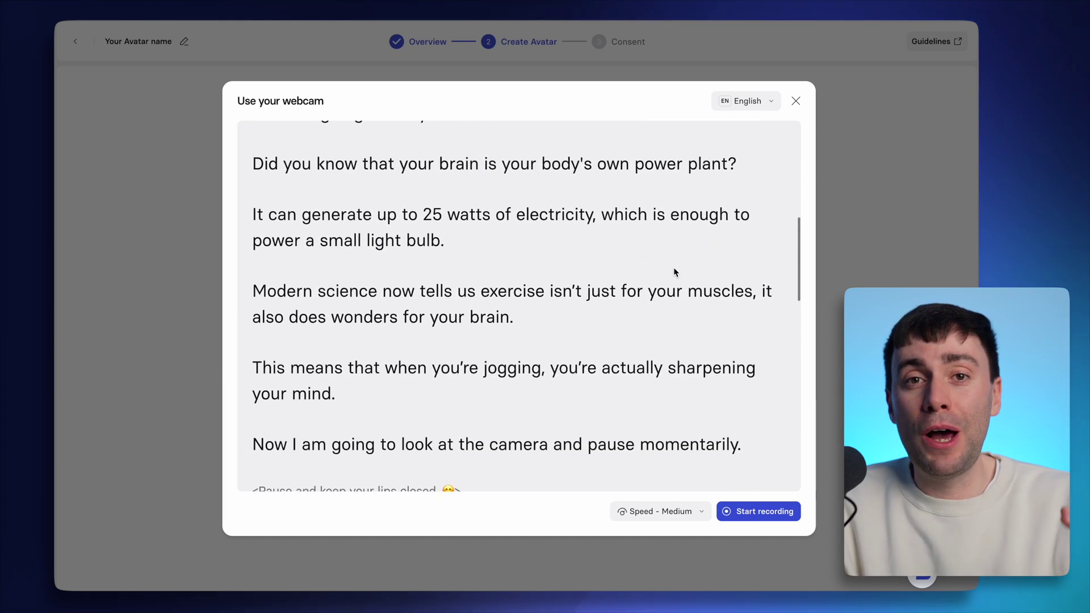
pyautogui.scroll(-8, 674, 273)
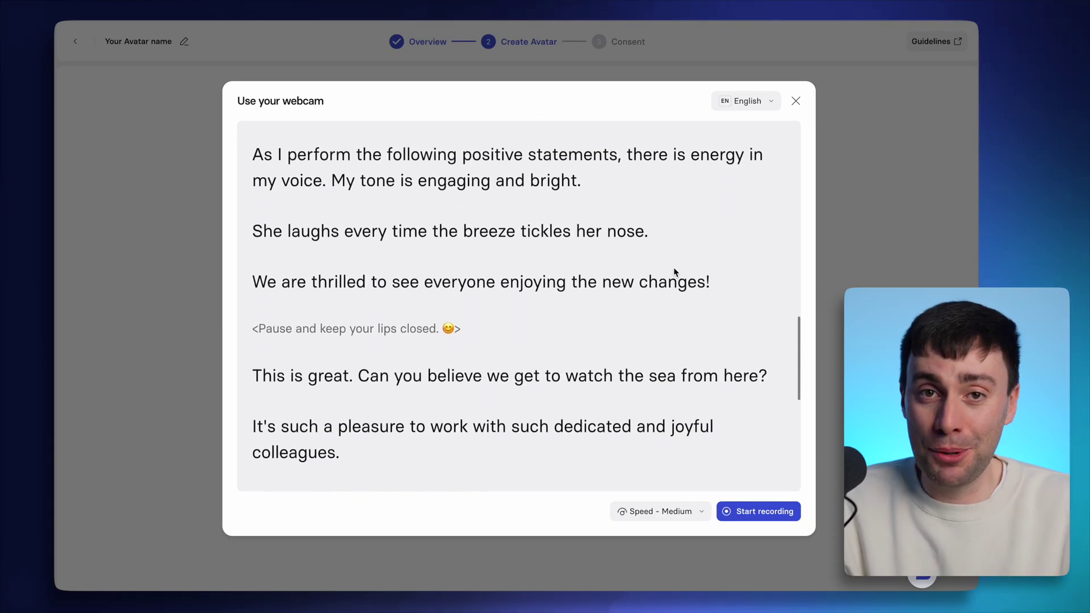
pyautogui.scroll(15, 674, 272)
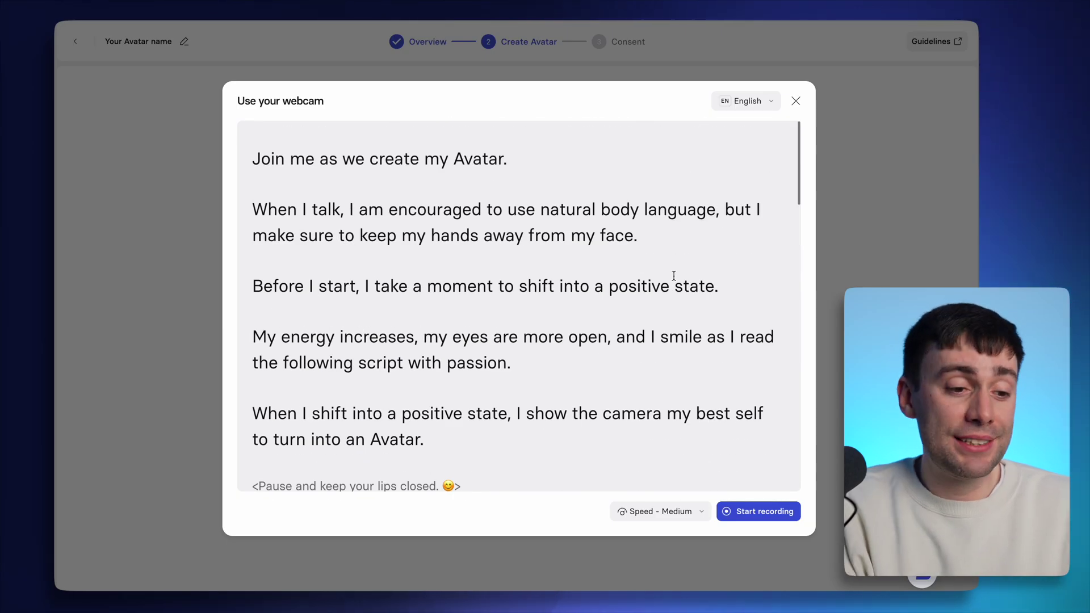
pyautogui.click(757, 107)
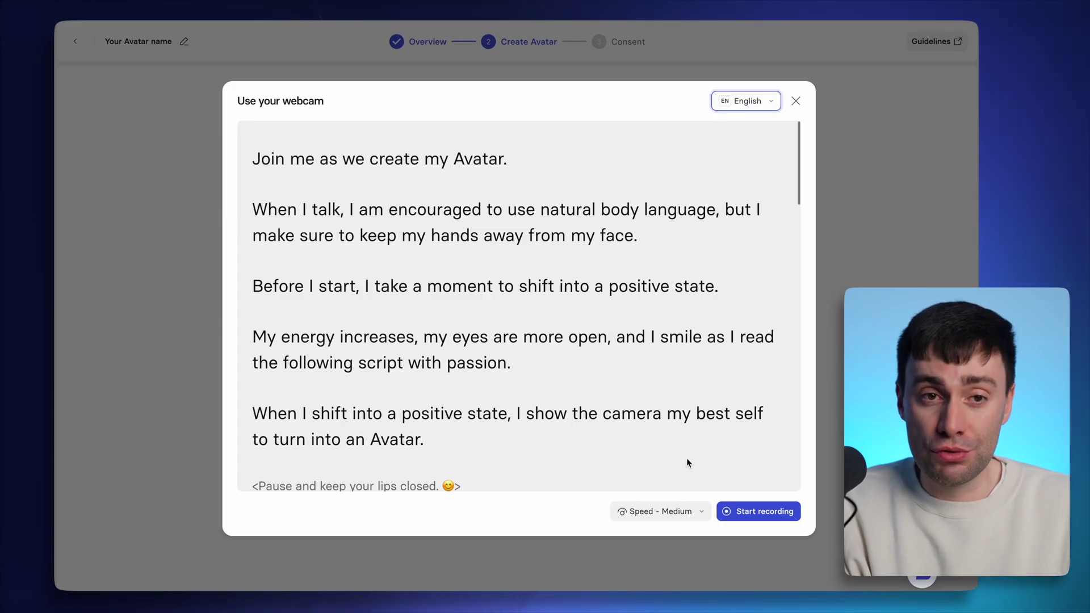
pyautogui.click(679, 515)
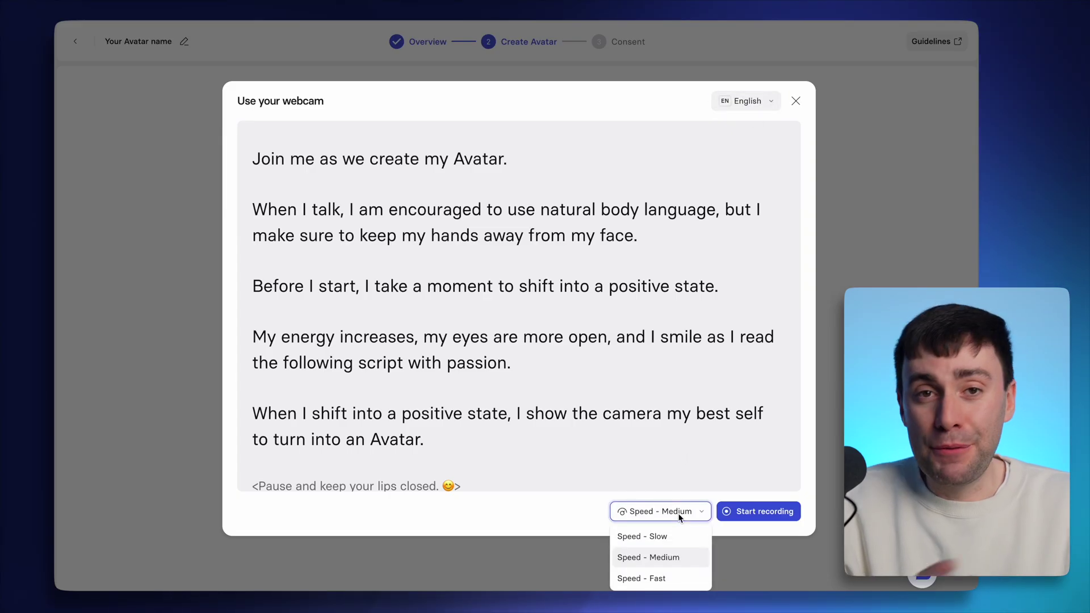
pyautogui.click(679, 514)
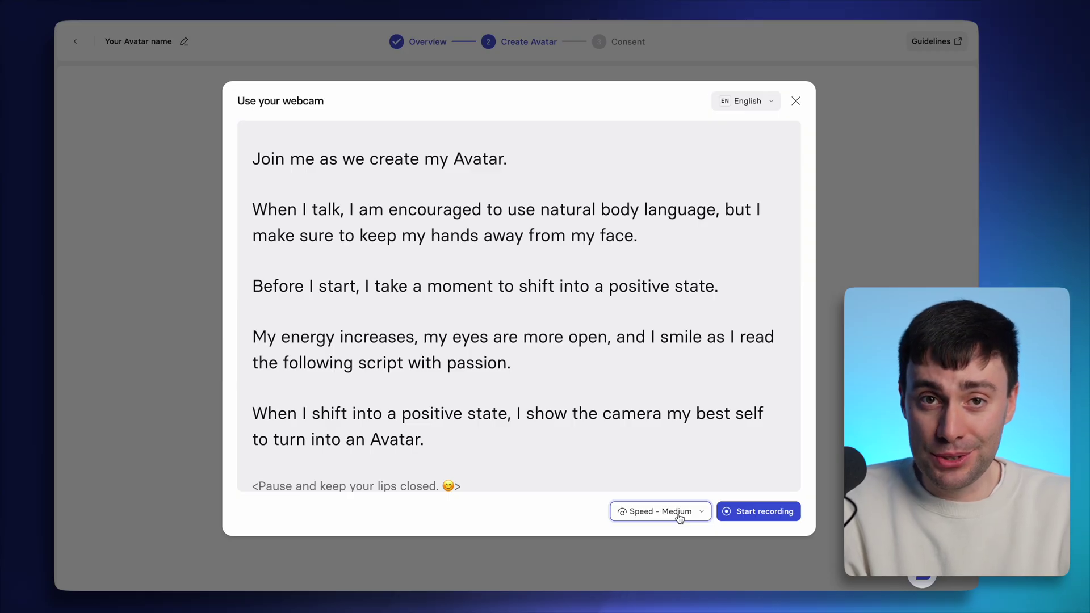
pyautogui.click(766, 512)
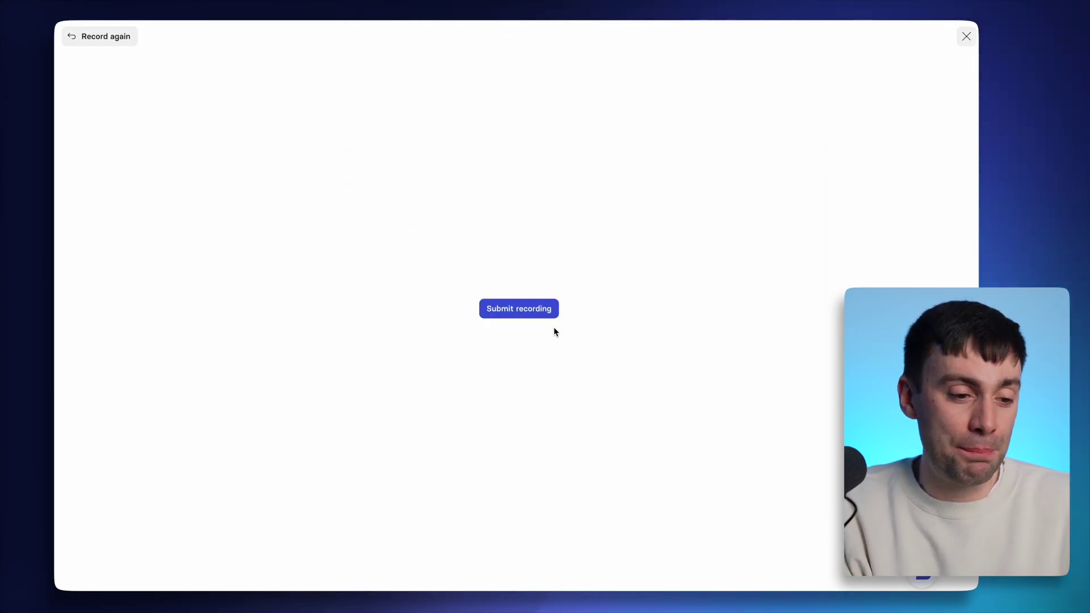
# Step: Submit the webcam footage, record the spoken consent, agree to biometric consent and submit for upload
pyautogui.click(539, 311)
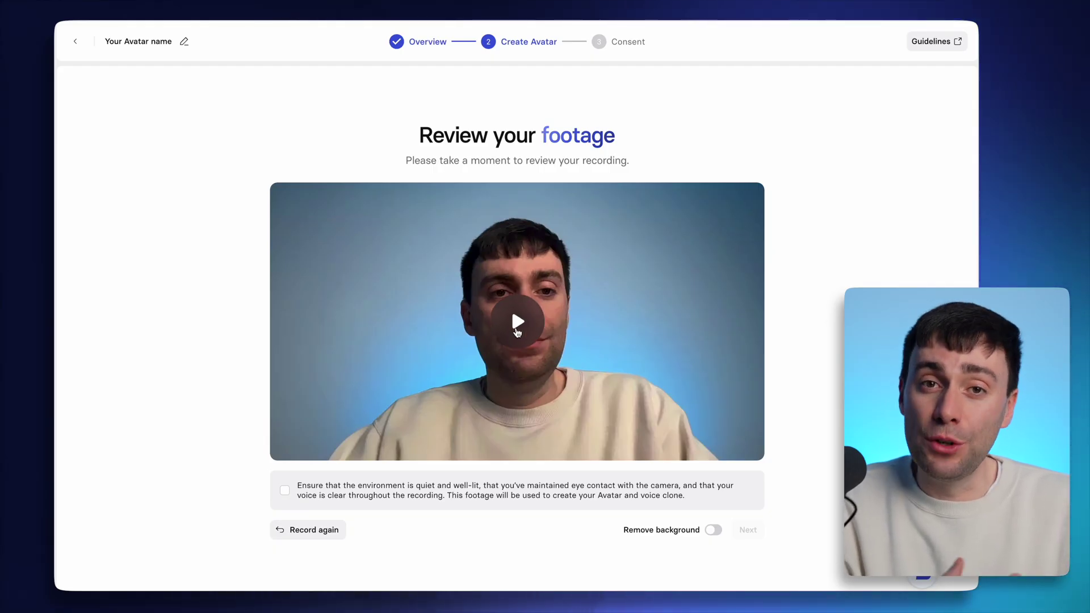
pyautogui.click(284, 491)
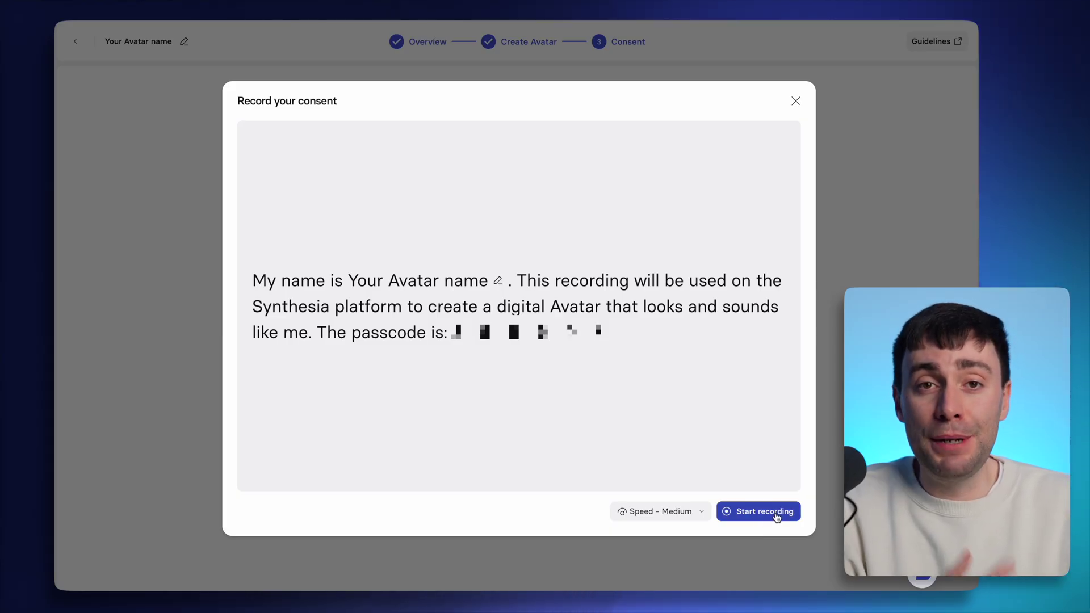
pyautogui.click(776, 517)
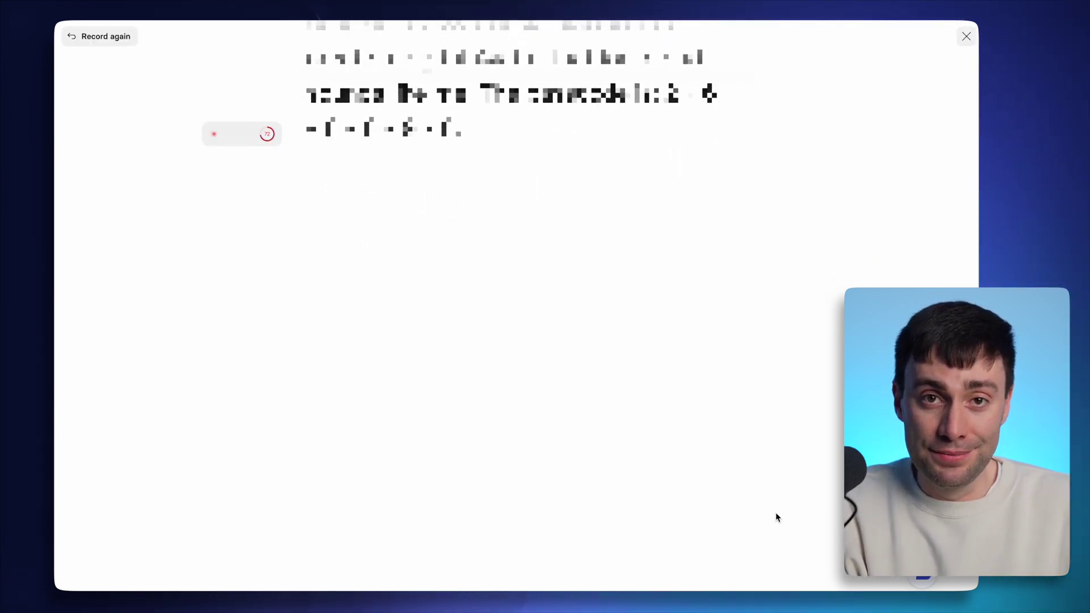
pyautogui.click(402, 276)
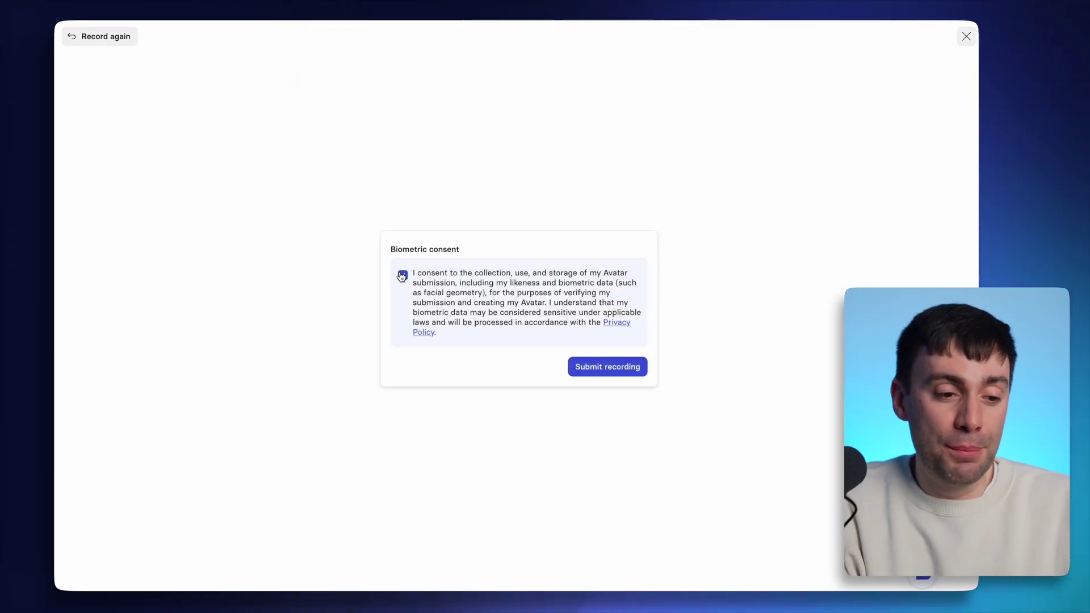
pyautogui.click(605, 372)
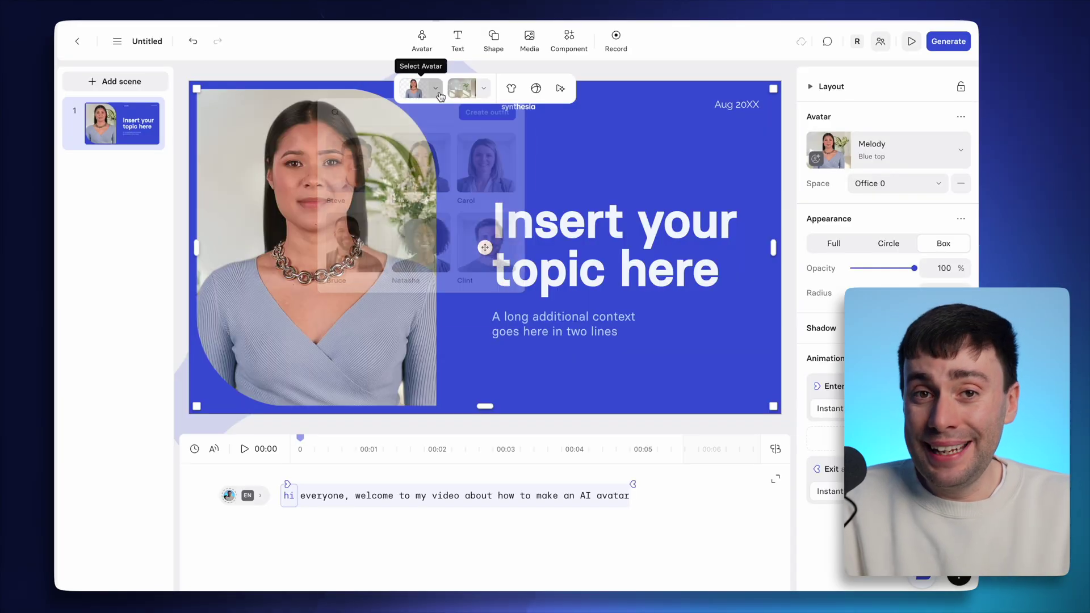
# Step: Replace Melody in the scene with the personal avatar
pyautogui.click(435, 88)
pyautogui.scroll(-2, 479, 206)
pyautogui.scroll(-3, 479, 206)
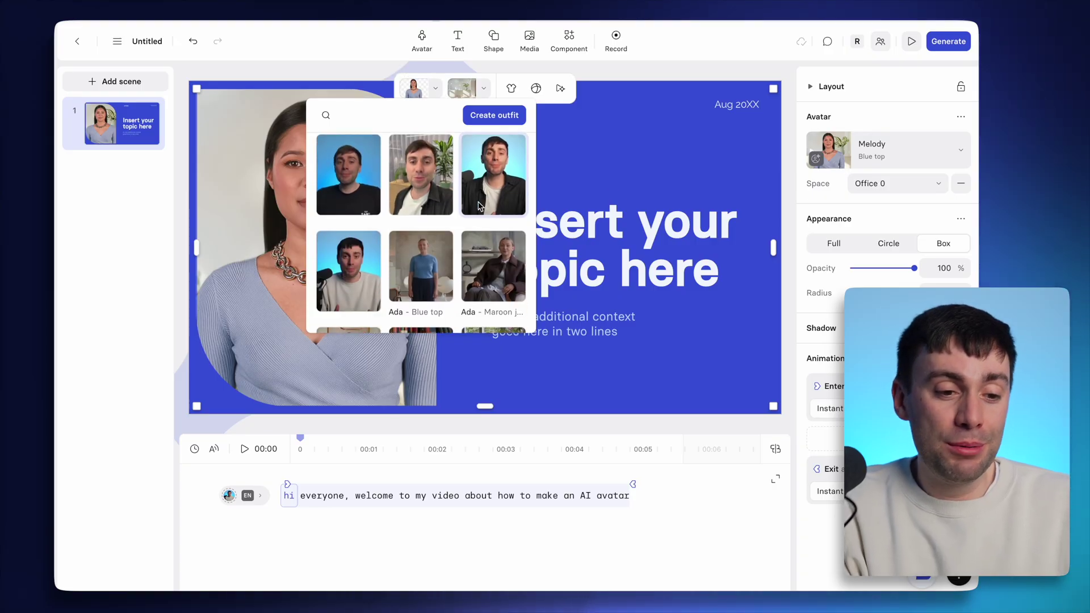
pyautogui.click(363, 249)
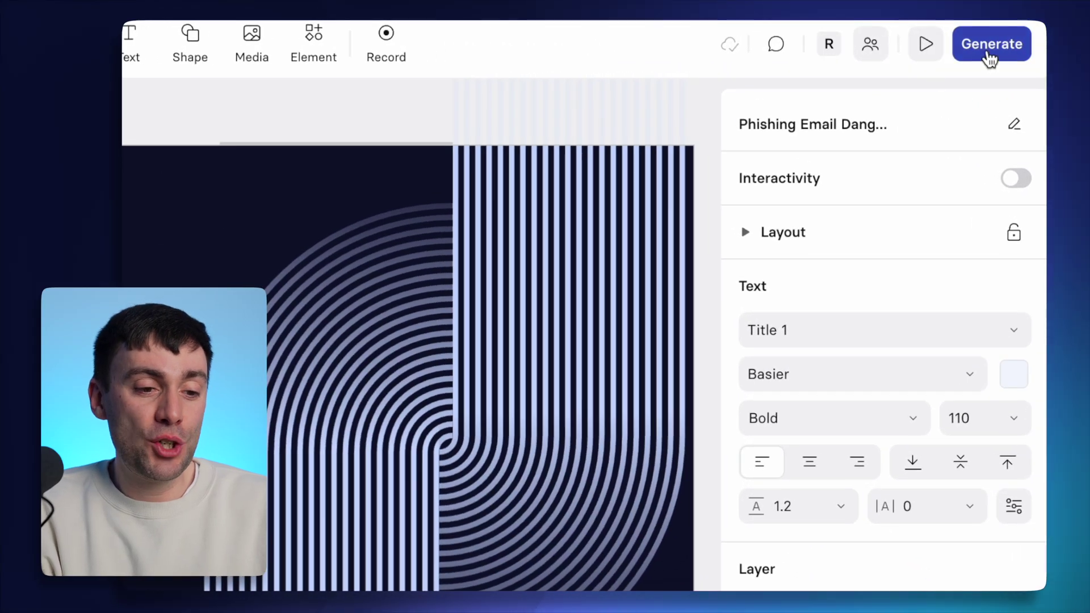
# Step: Generate the Cyber threats video with burned-in captions left off
pyautogui.click(1013, 46)
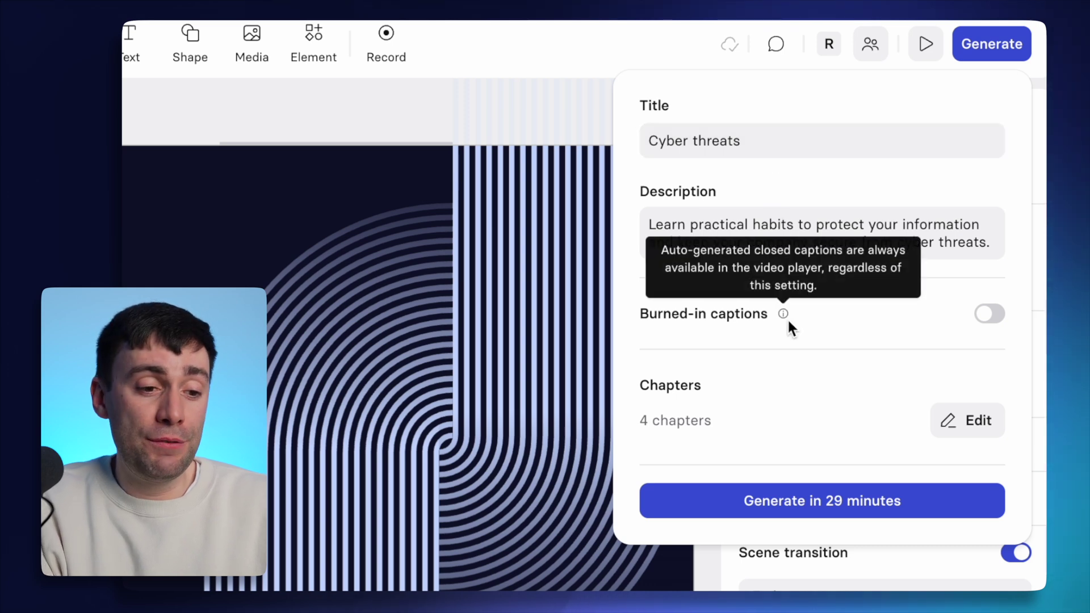
pyautogui.click(997, 315)
pyautogui.click(997, 315)
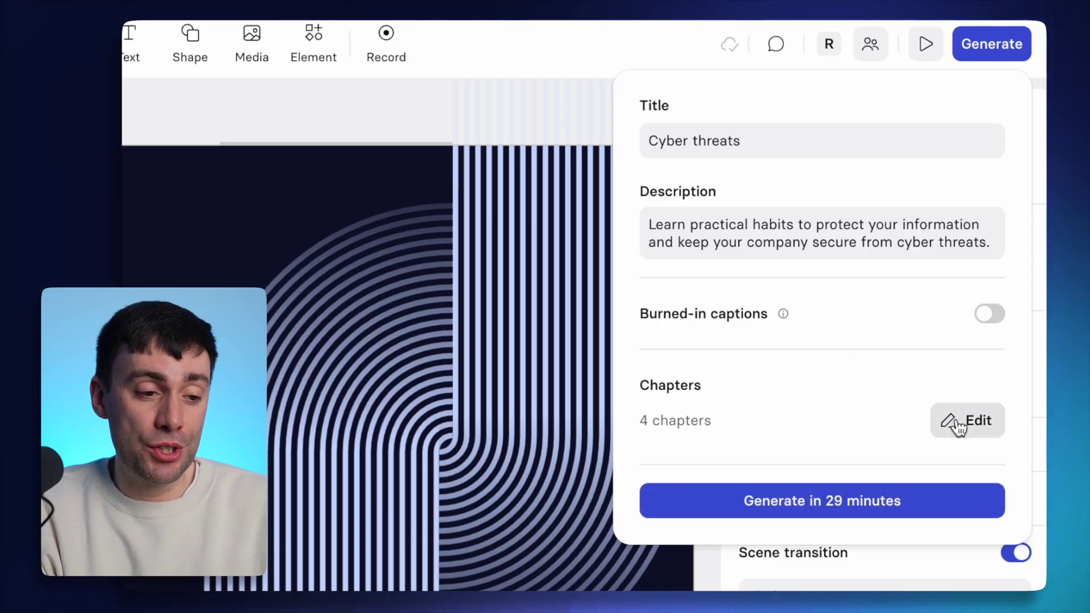
pyautogui.click(908, 494)
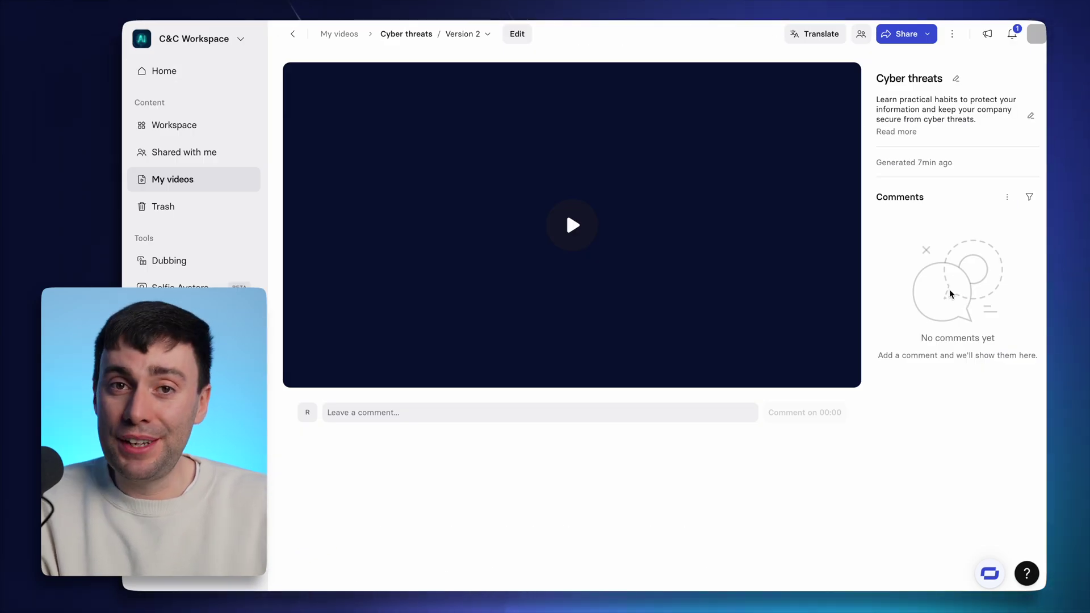
# Step: Play the generated Cyber threats video and pause it at 00:06
pyautogui.click(577, 227)
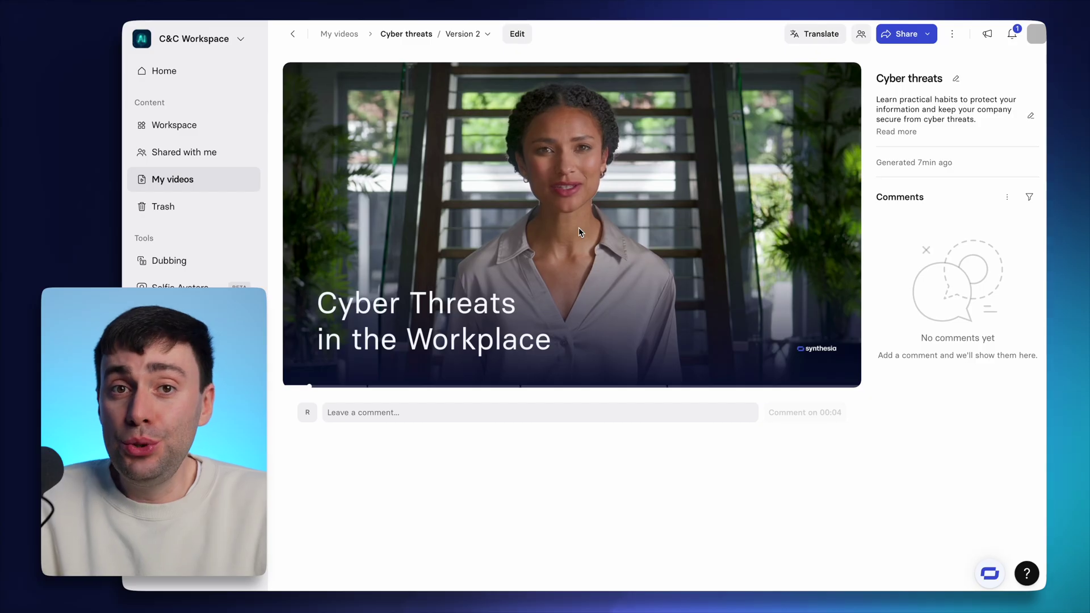
pyautogui.click(580, 231)
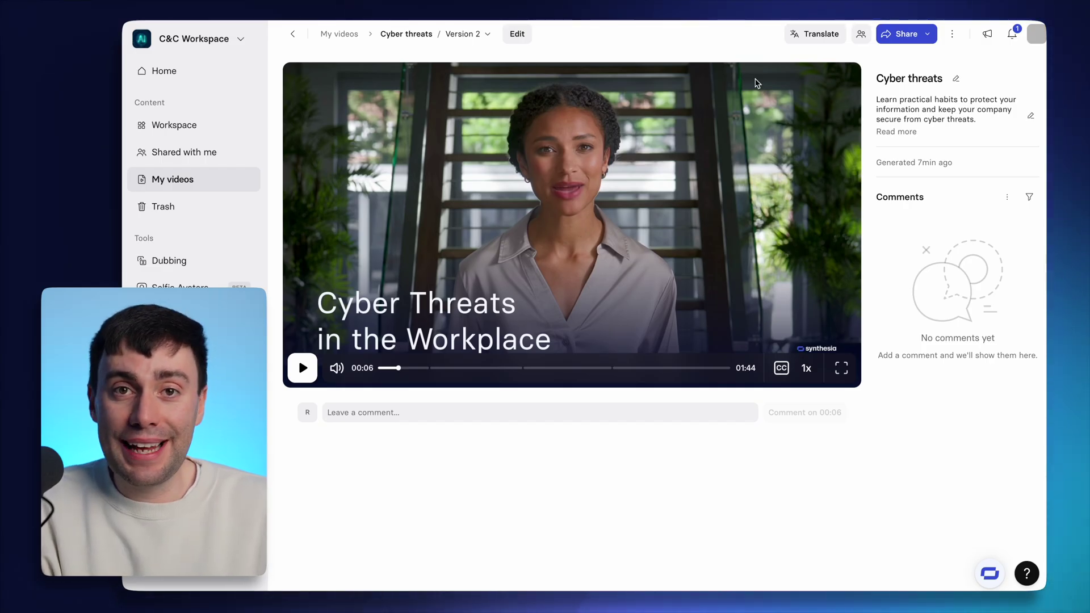
# Step: Translate into Arabic (Algeria), Chinese (Hong Kong), German (Germany), Malay and Vietnamese with automatic generation on
pyautogui.click(800, 35)
pyautogui.click(574, 281)
pyautogui.click(559, 391)
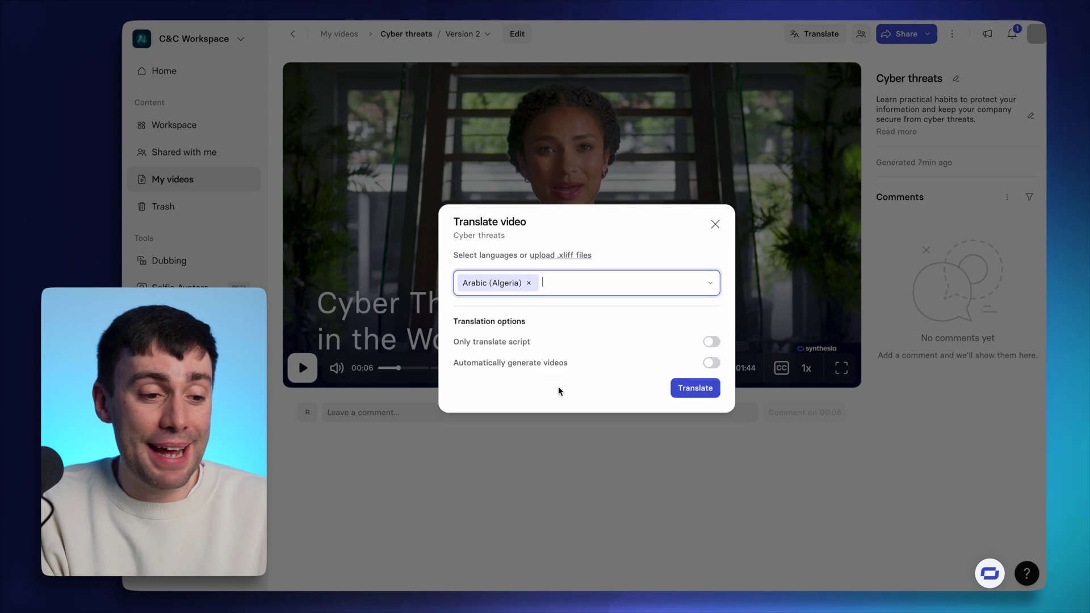
pyautogui.scroll(-5, 574, 418)
pyautogui.click(552, 394)
pyautogui.scroll(-10, 625, 385)
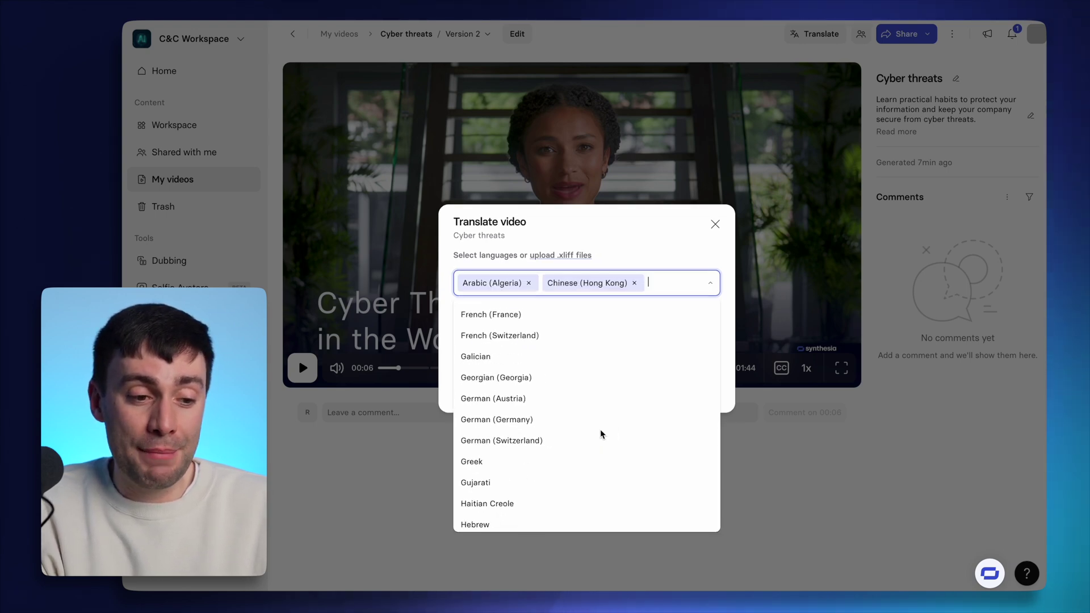
pyautogui.click(601, 423)
pyautogui.scroll(-15, 568, 443)
pyautogui.click(555, 386)
pyautogui.scroll(-10, 592, 454)
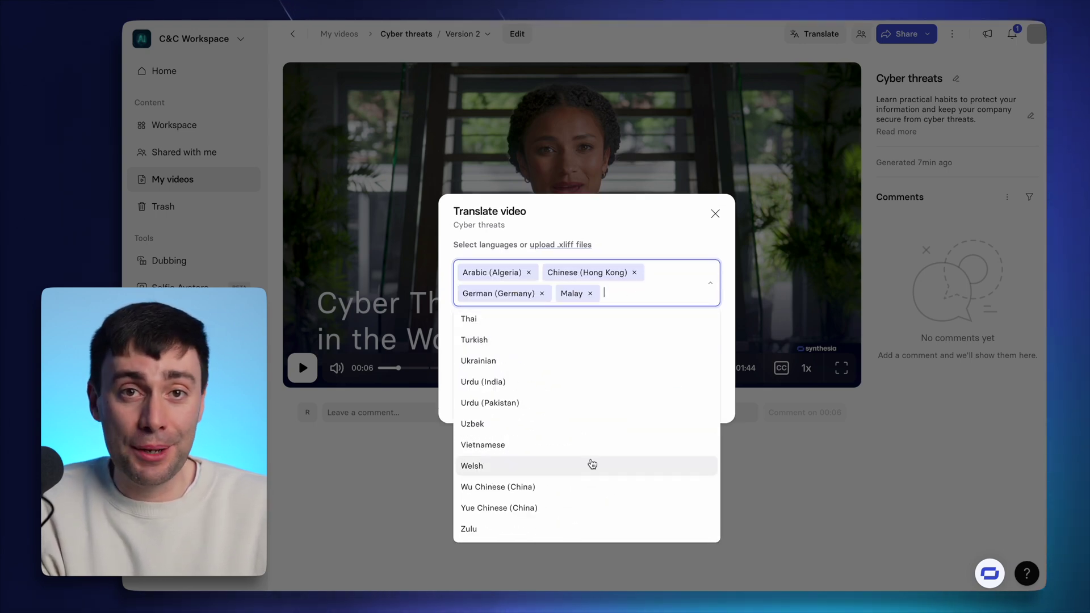
pyautogui.click(591, 445)
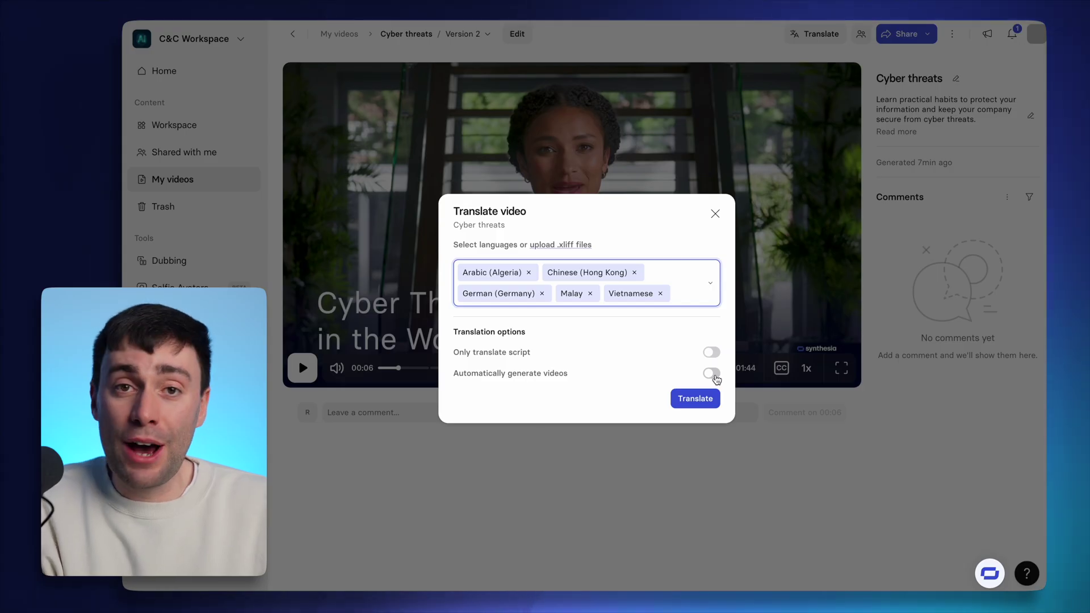
pyautogui.click(711, 373)
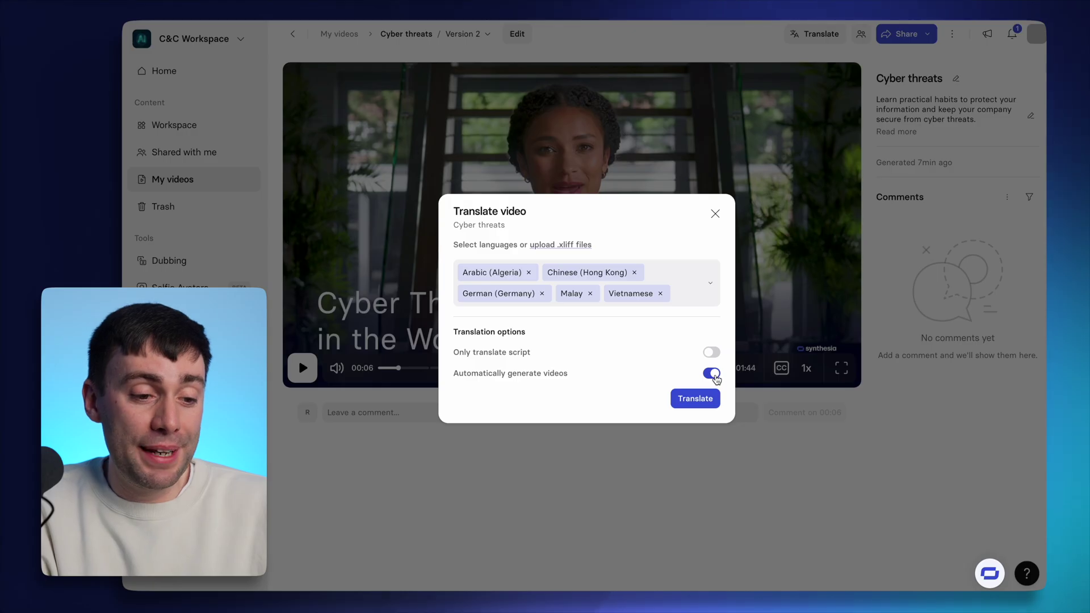
pyautogui.click(704, 400)
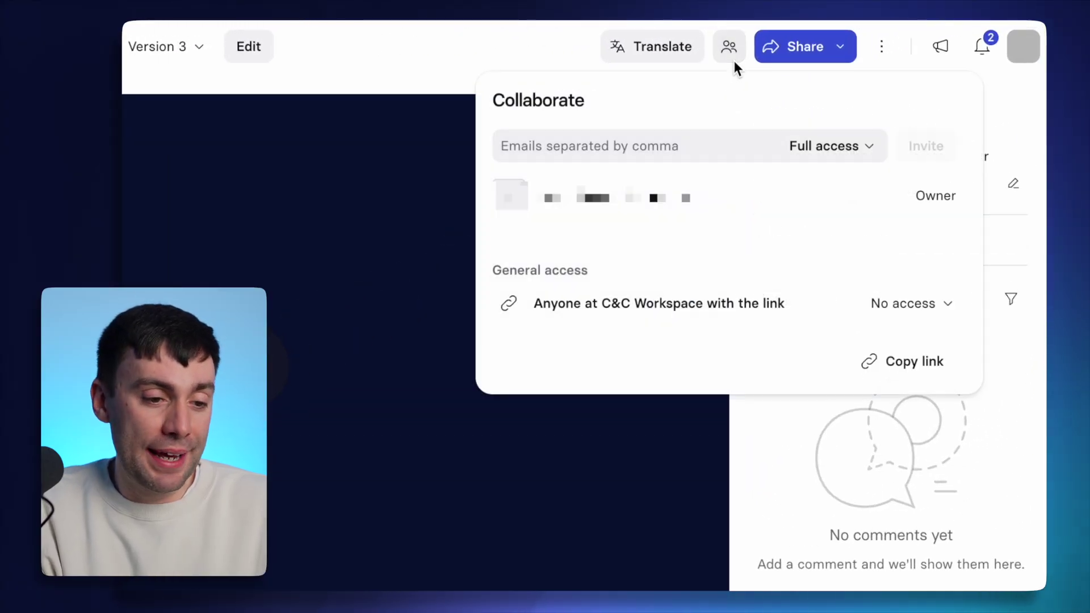
# Step: Set the access level for people invited by e-mail to Full access
pyautogui.click(690, 141)
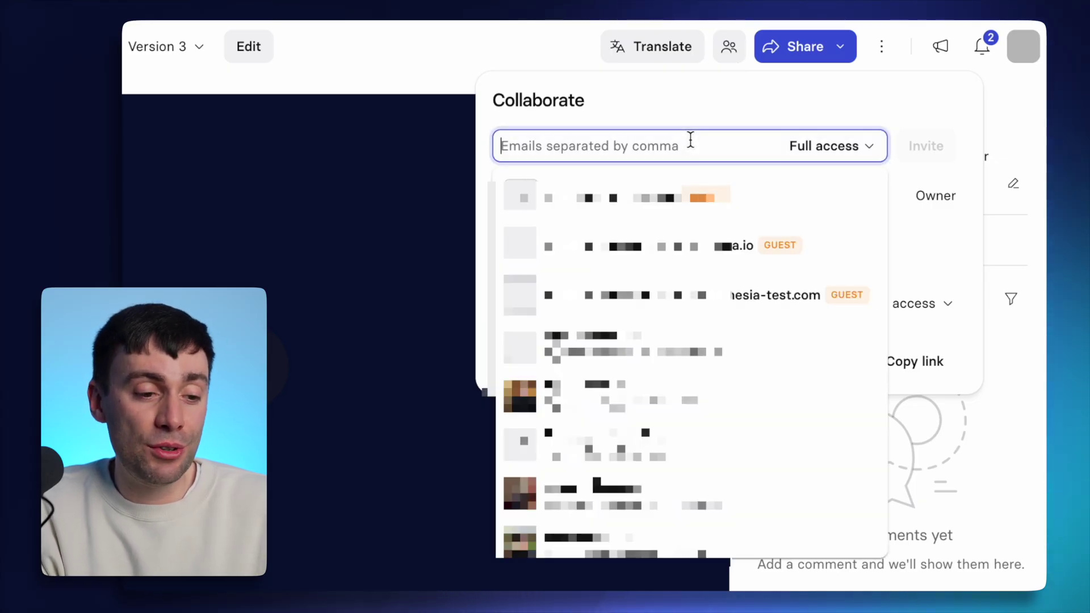
pyautogui.click(860, 145)
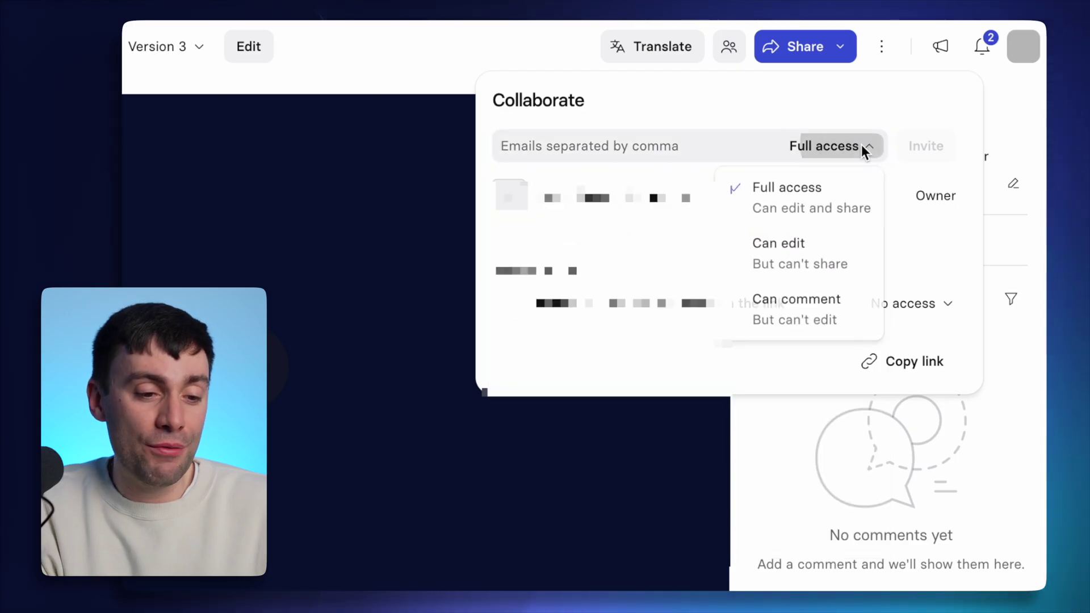
pyautogui.click(829, 211)
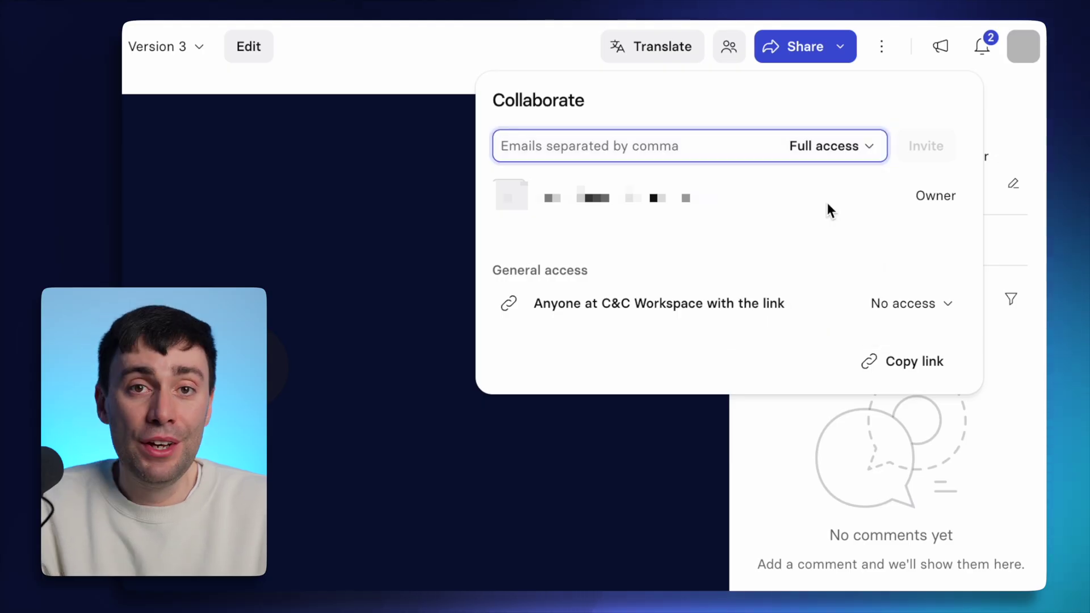